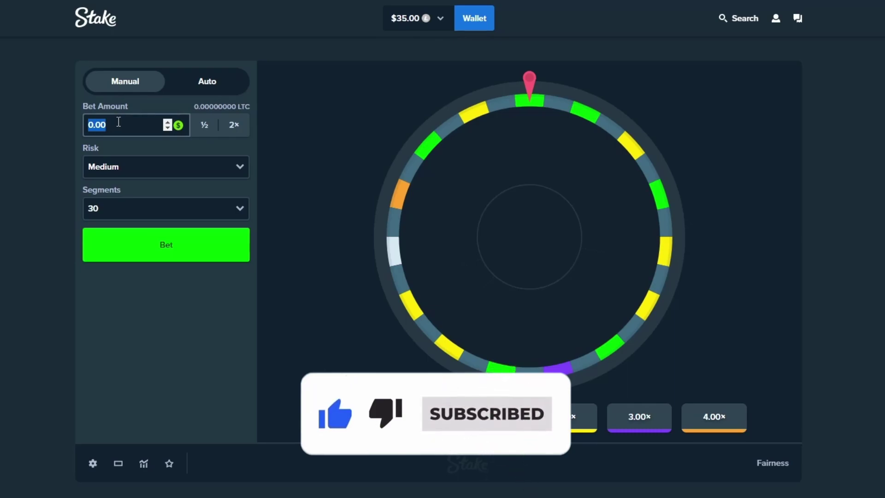
pyautogui.write('2')
pyautogui.write('.5')
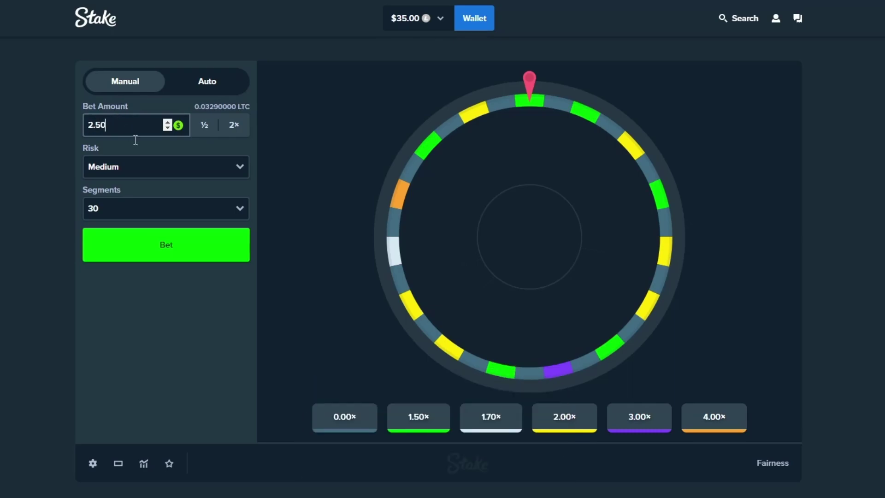
# Set the wheel to 40 segments and place the first two $2.50 Medium-risk bets.
pyautogui.click(125, 206)
pyautogui.click(118, 264)
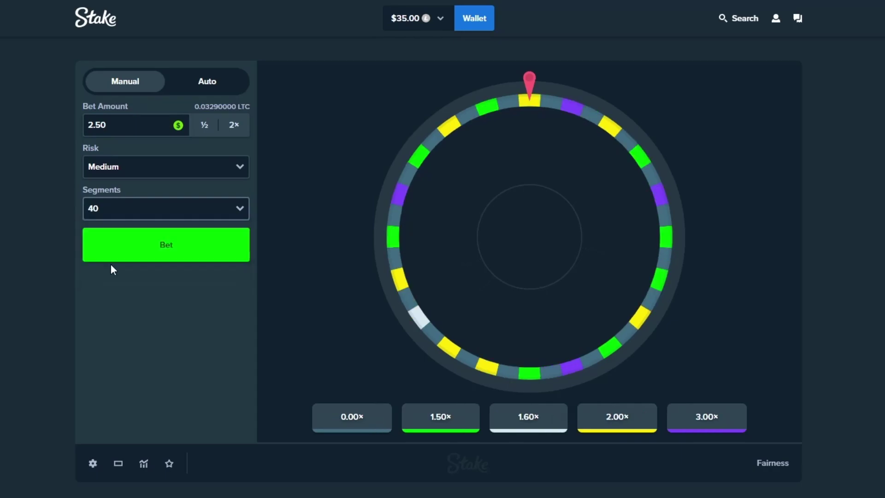
pyautogui.click(152, 251)
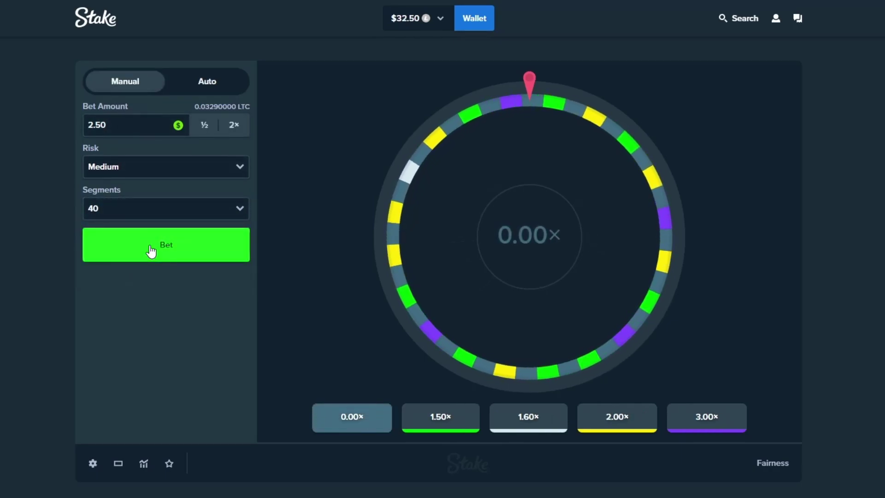
pyautogui.click(152, 251)
# Spin six more $2.50 bets, ending on a 3.00× win at $37.50.
pyautogui.click(147, 250)
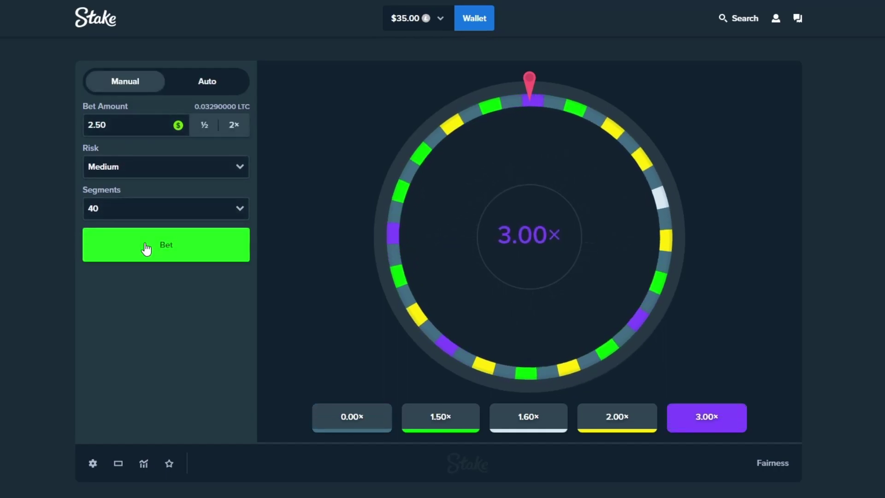
pyautogui.click(147, 248)
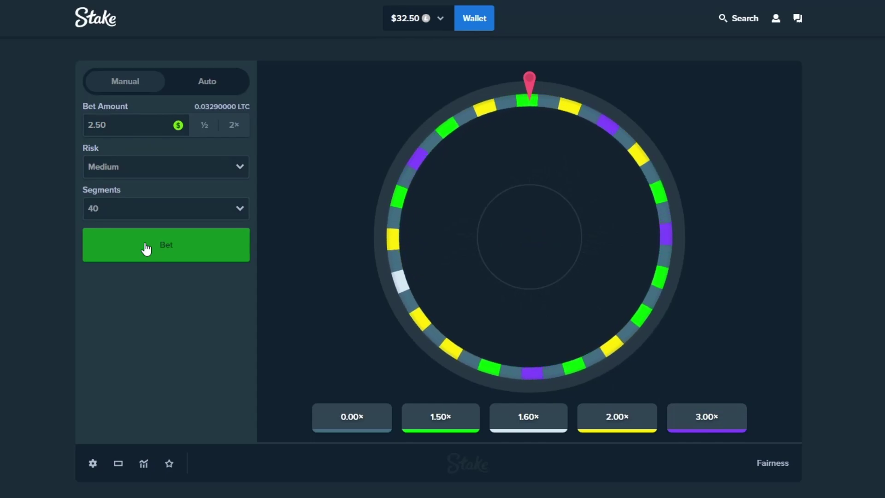
pyautogui.click(146, 249)
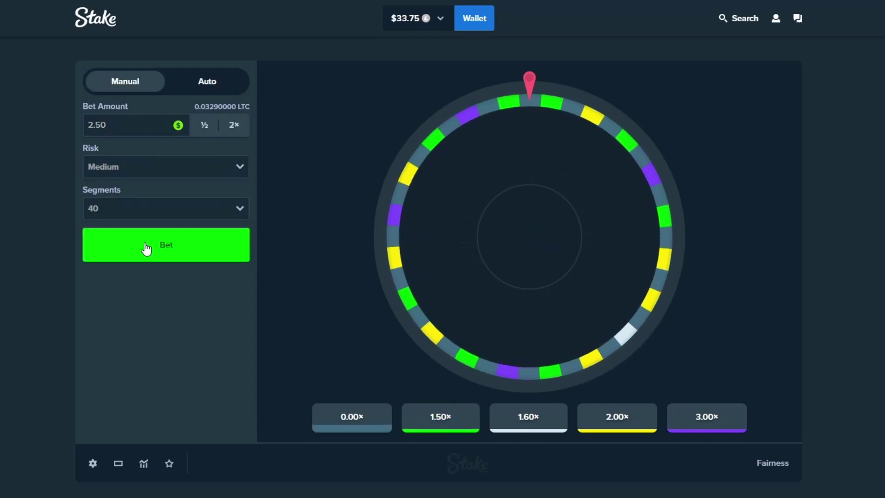
pyautogui.click(147, 249)
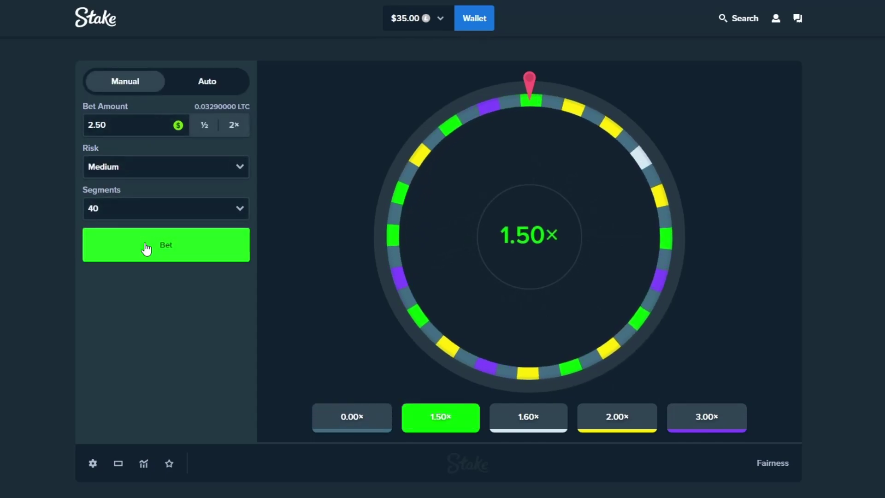
pyautogui.click(147, 249)
pyautogui.click(147, 248)
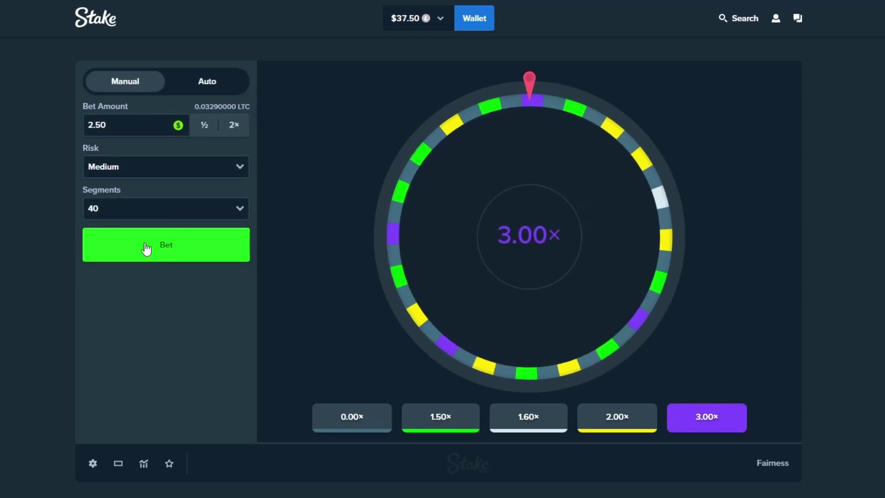
# Switch the wheel to 30 segments and place four $2.50 bets.
pyautogui.click(165, 208)
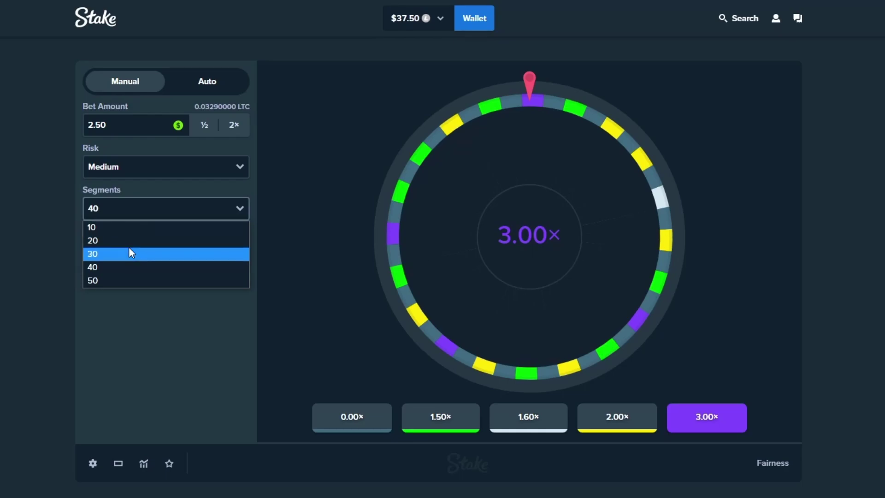
pyautogui.click(129, 251)
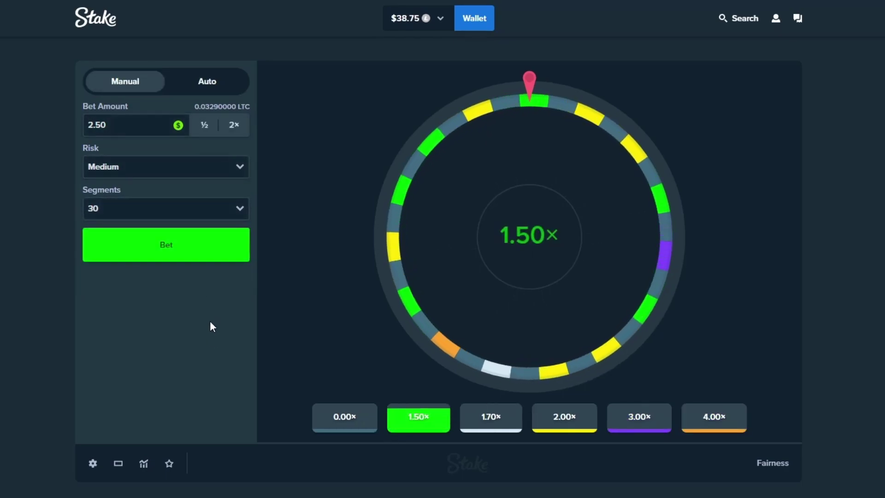
pyautogui.click(195, 257)
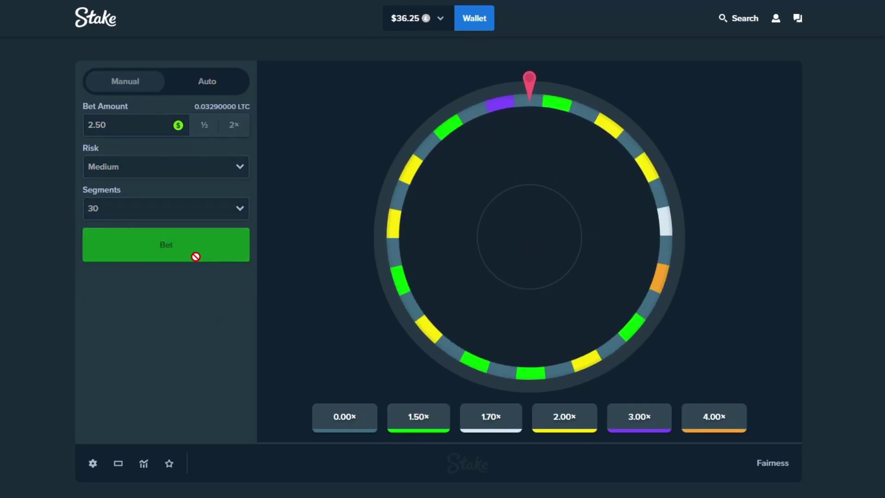
pyautogui.click(199, 259)
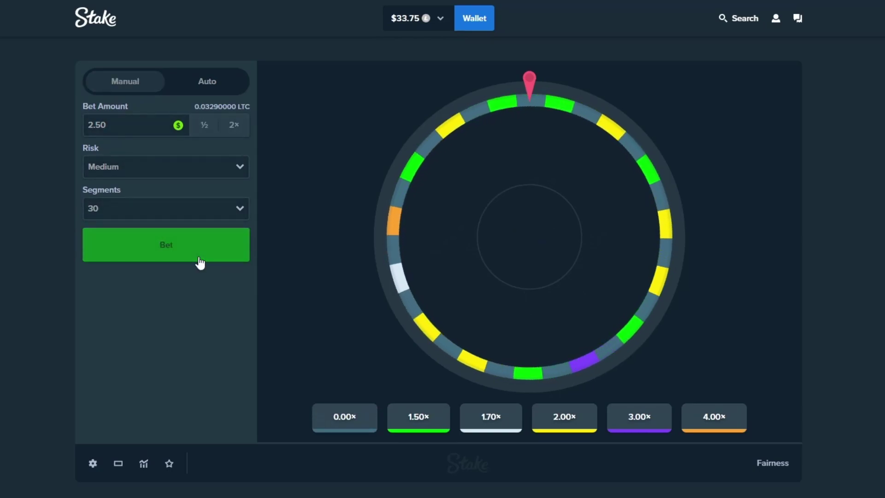
pyautogui.click(200, 261)
pyautogui.click(199, 260)
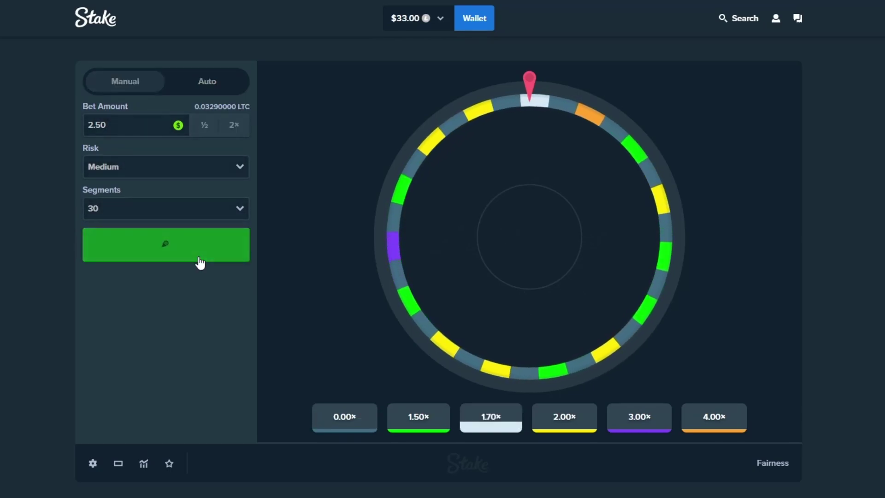
# Place six more $2.50 spins on the 30-segment wheel, including a 2.00× result.
pyautogui.click(199, 262)
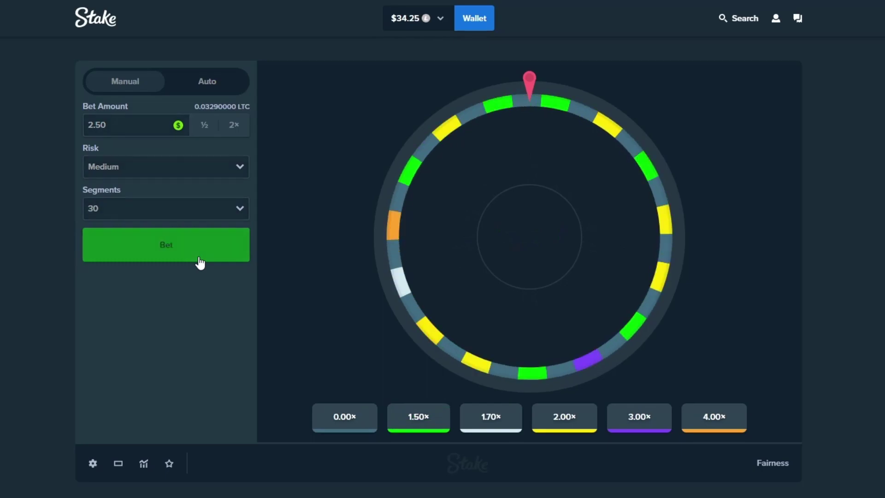
pyautogui.click(199, 262)
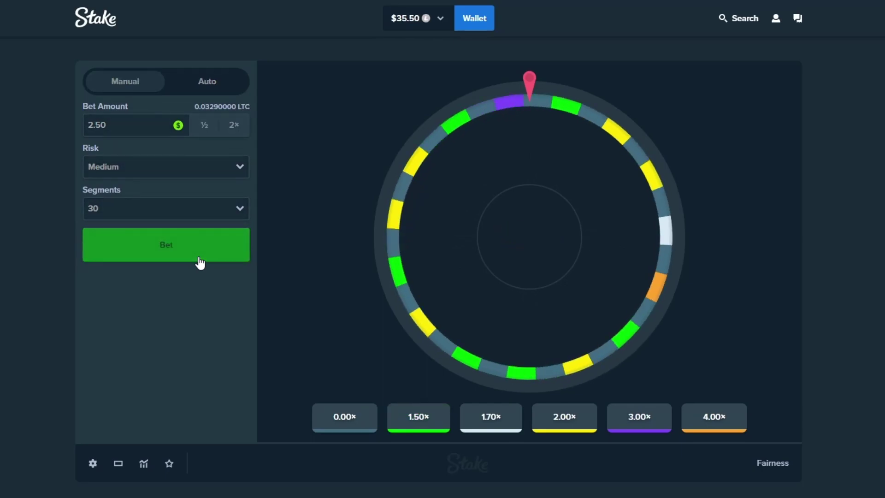
pyautogui.click(200, 262)
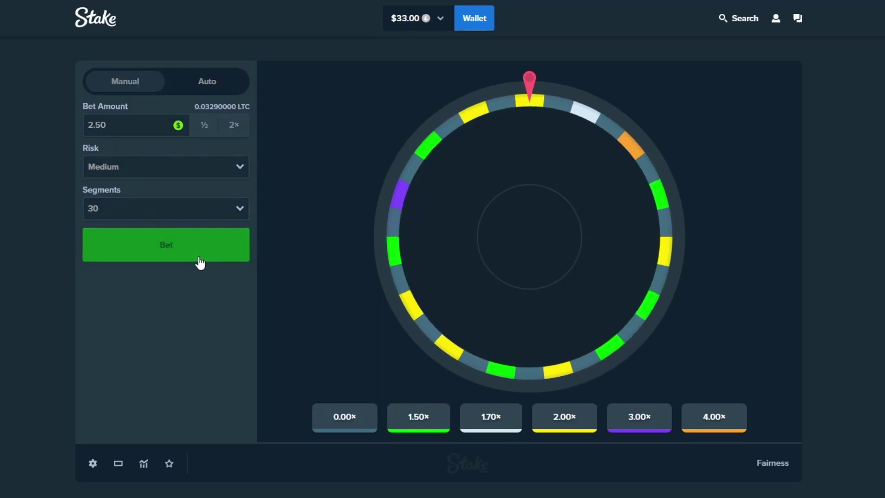
pyautogui.click(199, 262)
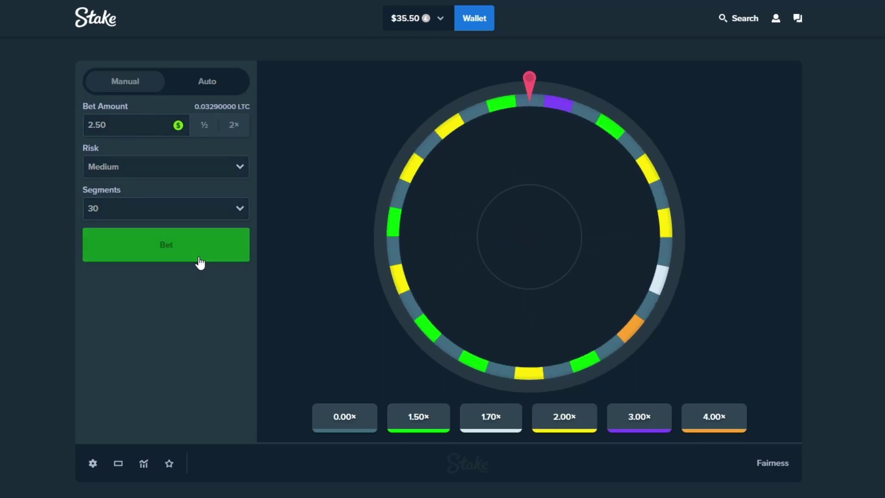
pyautogui.click(200, 262)
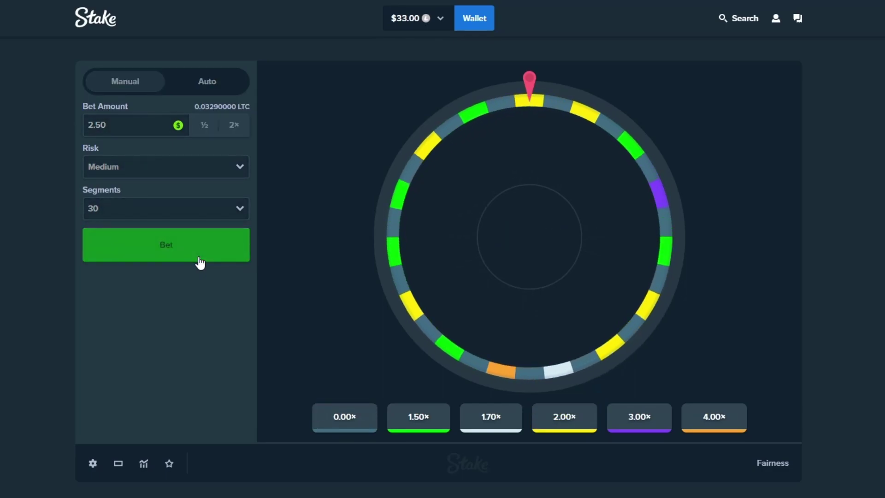
pyautogui.click(199, 259)
pyautogui.click(125, 133)
pyautogui.write('1')
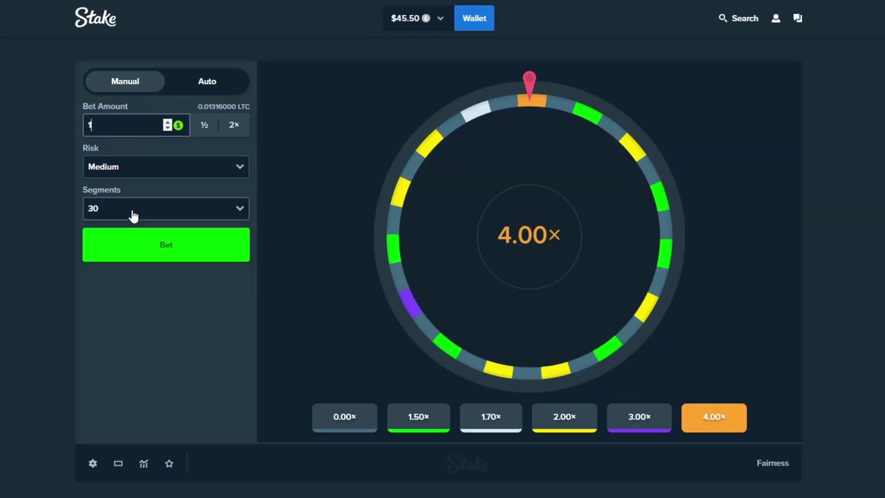
# Set High risk and spin two $1.00 bets, hitting 9.90× for a $53.40 balance.
pyautogui.click(144, 169)
pyautogui.click(140, 210)
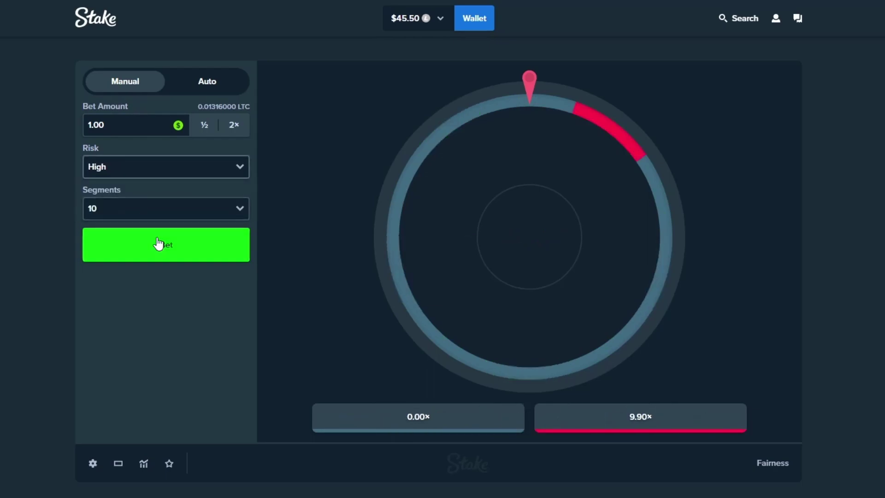
pyautogui.click(166, 244)
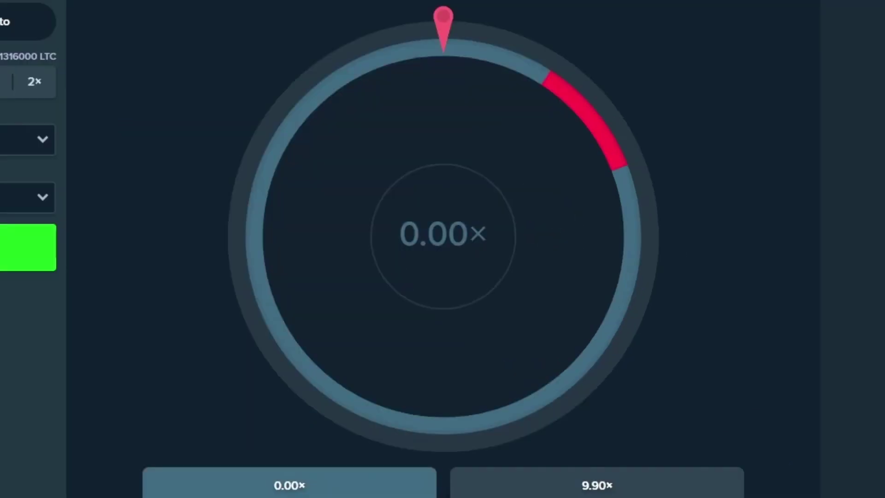
pyautogui.click(166, 247)
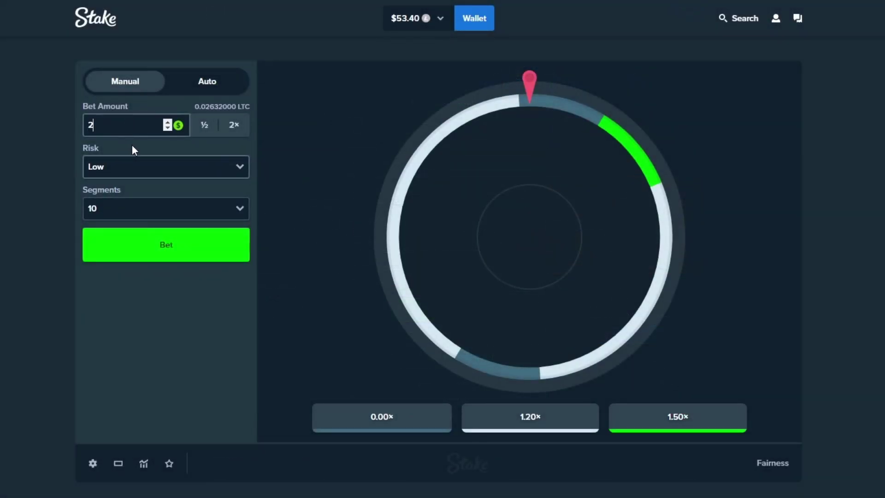
# Set the wheel to 30 segments and place four $2 Low-risk bets.
pyautogui.click(166, 208)
pyautogui.click(109, 254)
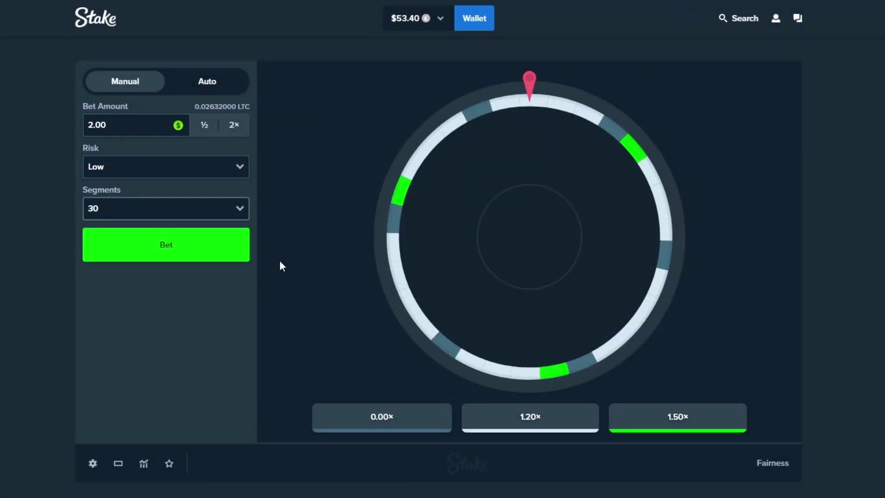
pyautogui.click(231, 254)
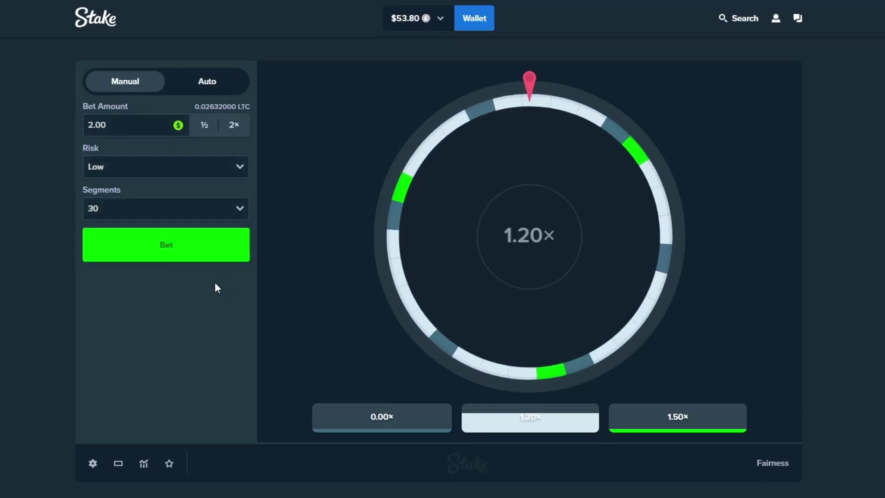
pyautogui.click(207, 253)
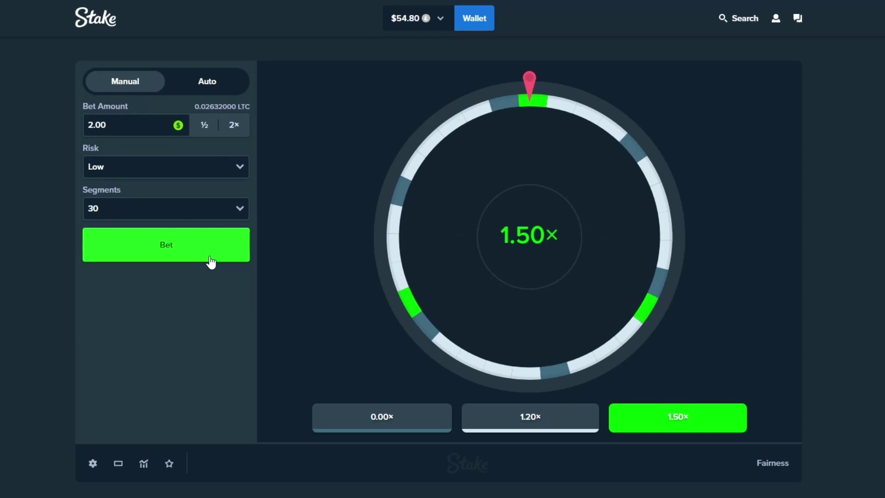
pyautogui.moveTo(677, 417)
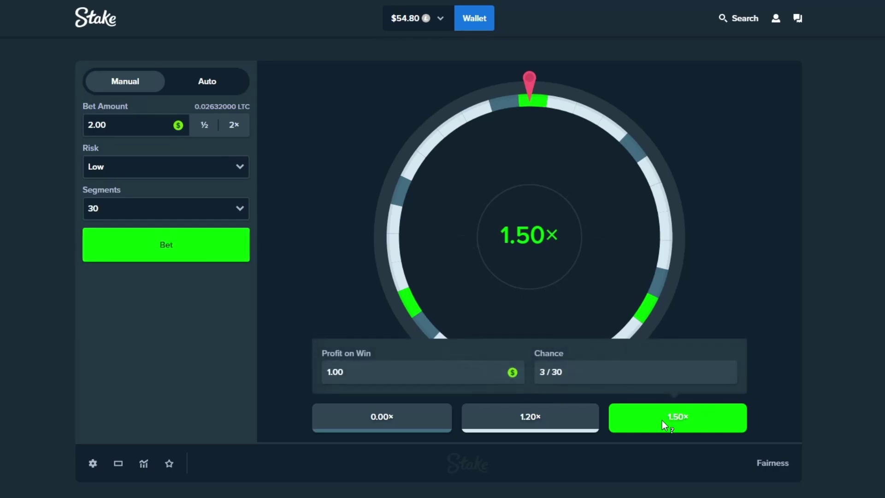
pyautogui.click(114, 242)
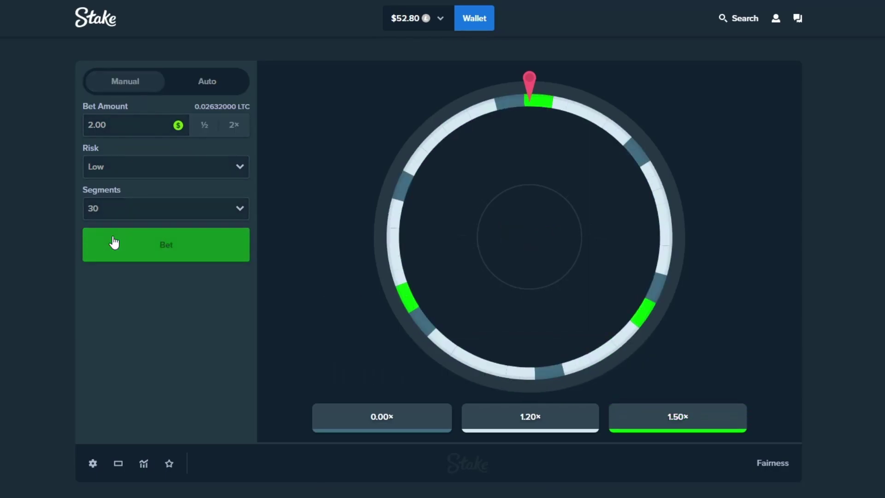
pyautogui.click(114, 242)
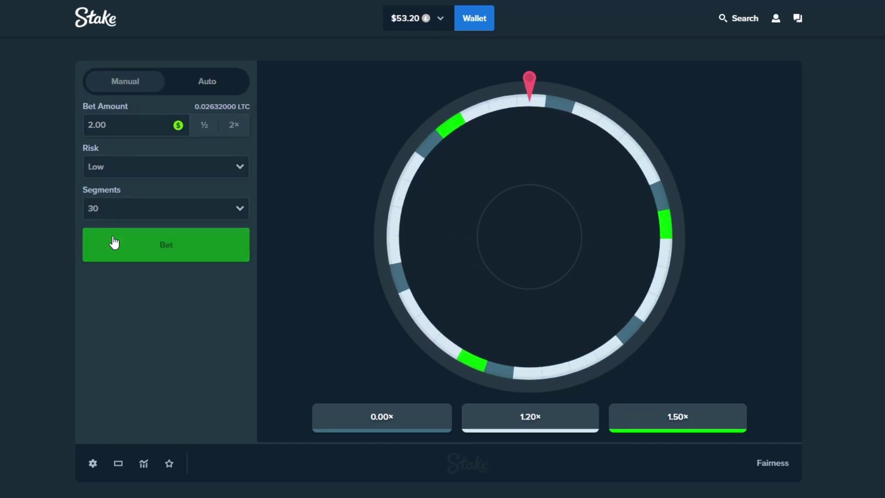
# Place seven more $2 Low-risk spins on the 30-segment wheel.
pyautogui.click(114, 242)
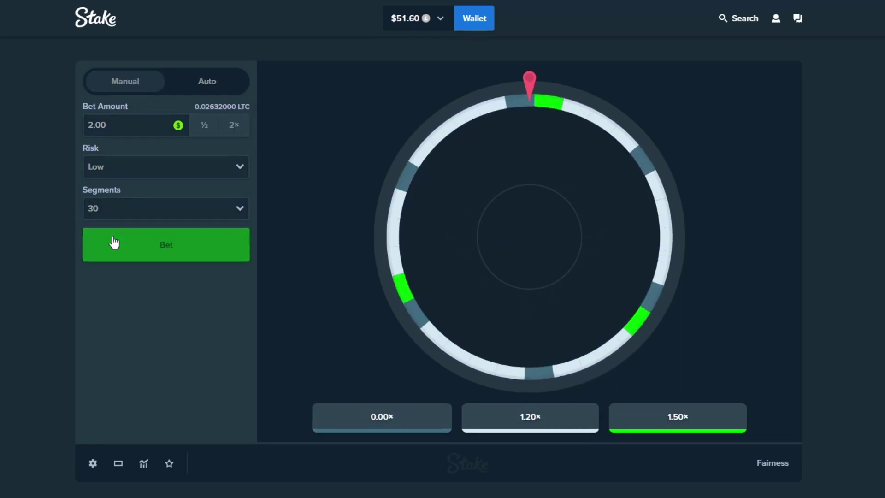
pyautogui.click(114, 242)
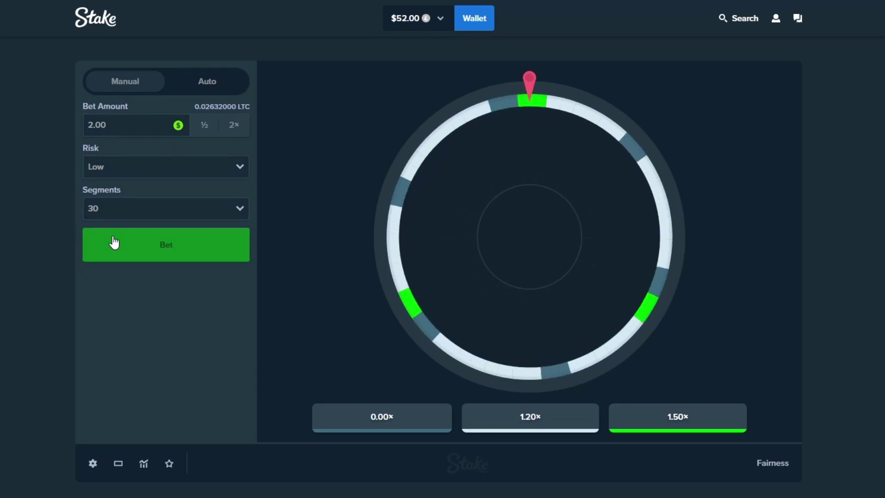
pyautogui.click(114, 242)
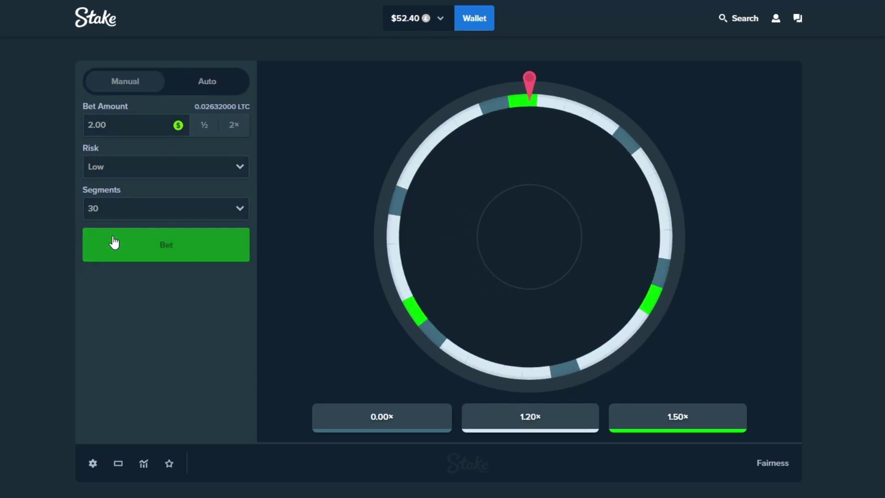
pyautogui.click(114, 242)
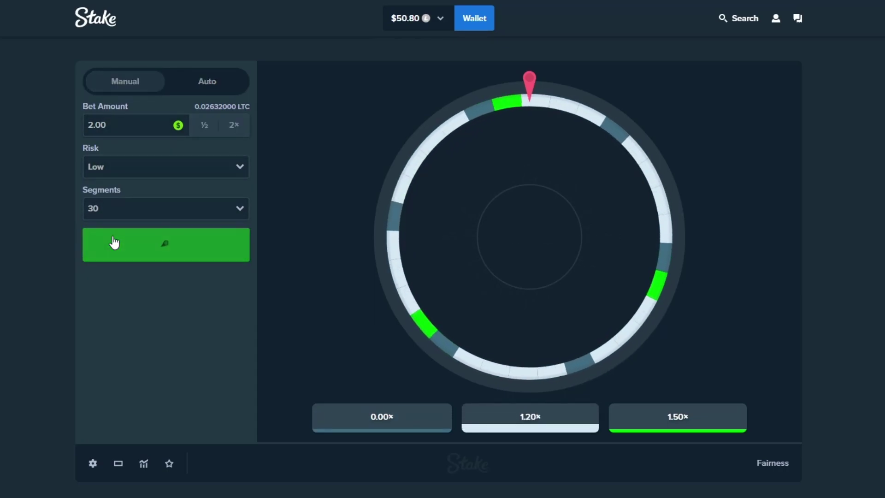
pyautogui.click(112, 236)
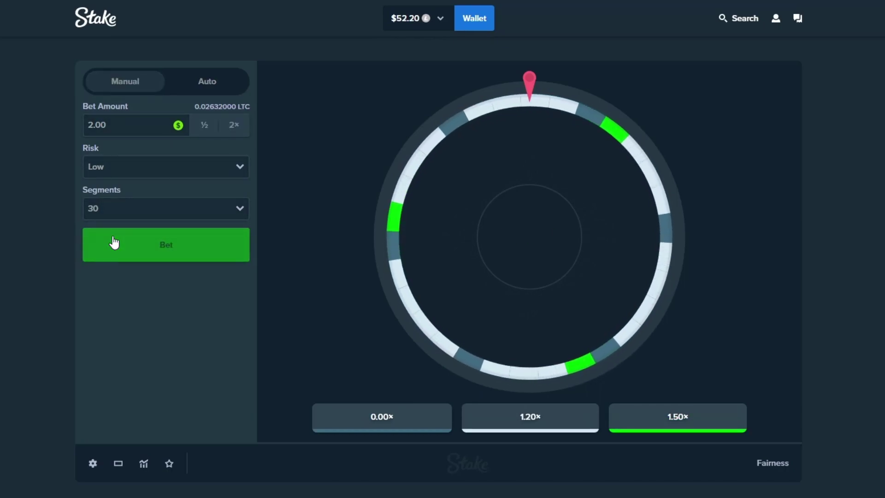
pyautogui.click(115, 242)
pyautogui.click(114, 242)
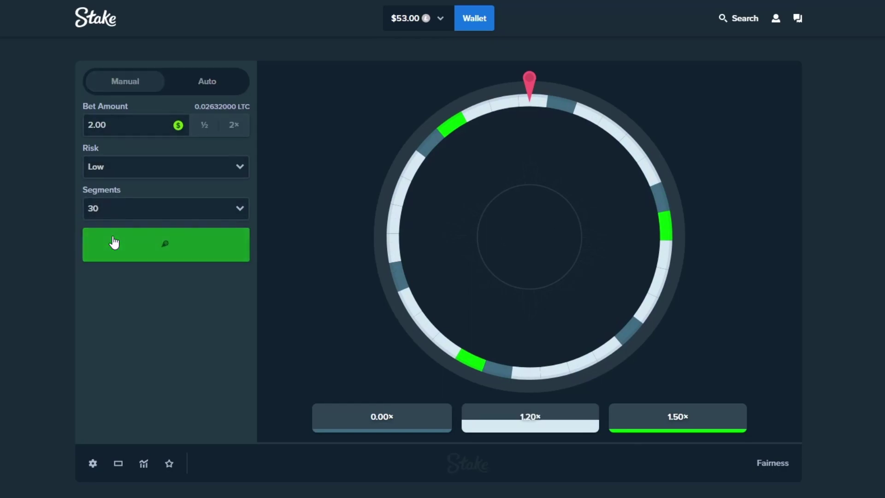
# Continue with another seven $2 Low-risk spins.
pyautogui.click(116, 242)
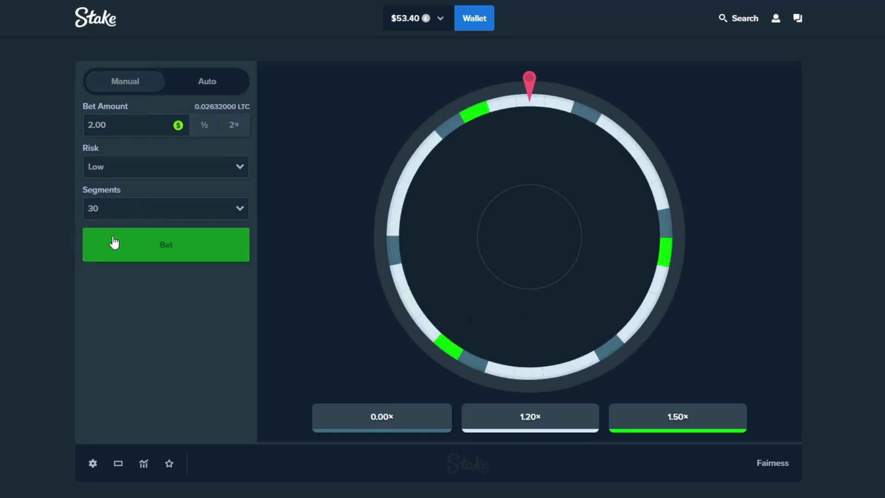
pyautogui.click(115, 242)
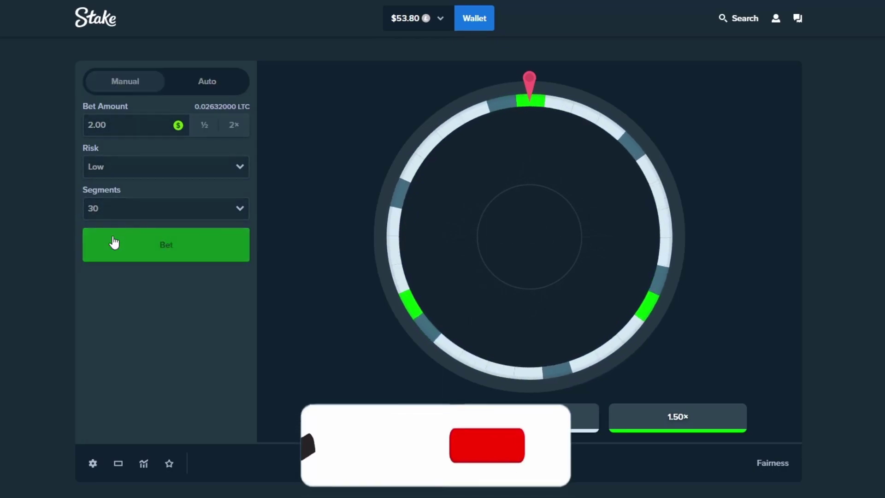
pyautogui.click(115, 242)
pyautogui.click(115, 242)
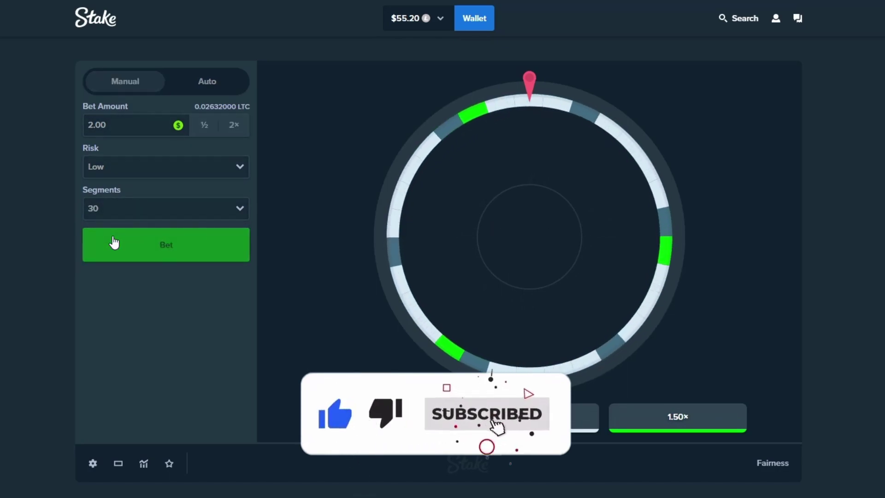
pyautogui.click(115, 242)
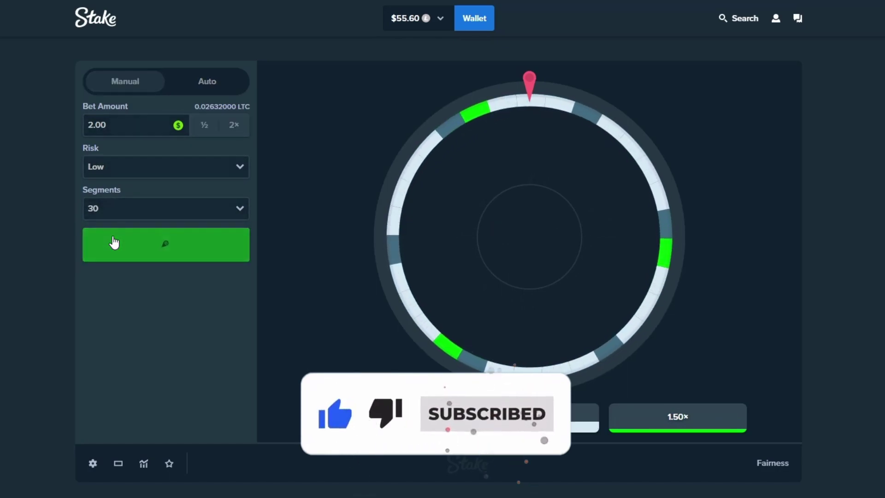
pyautogui.click(115, 242)
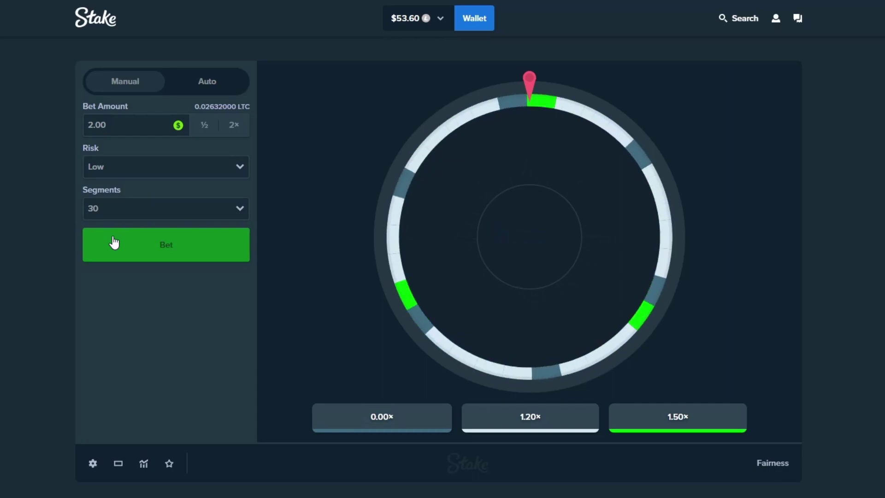
pyautogui.click(116, 243)
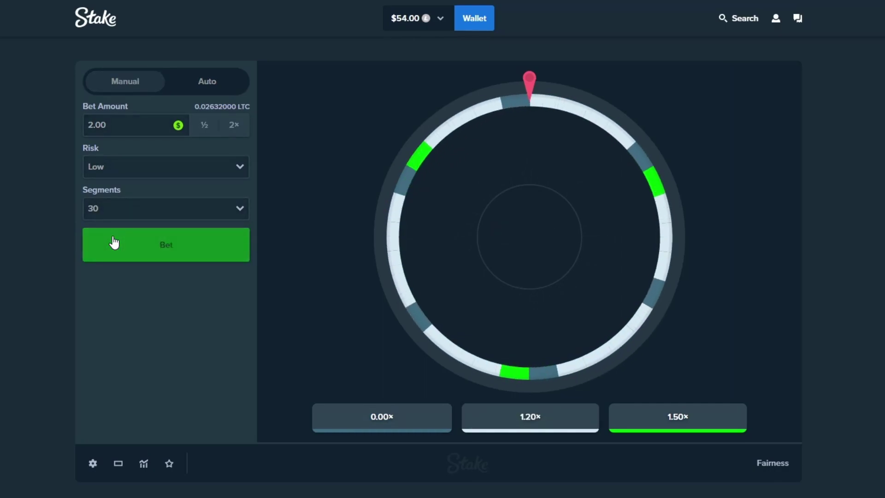
# Double the stake for one $4 spin, halve it back to $2, and spin to $53.60.
pyautogui.click(235, 125)
pyautogui.click(182, 257)
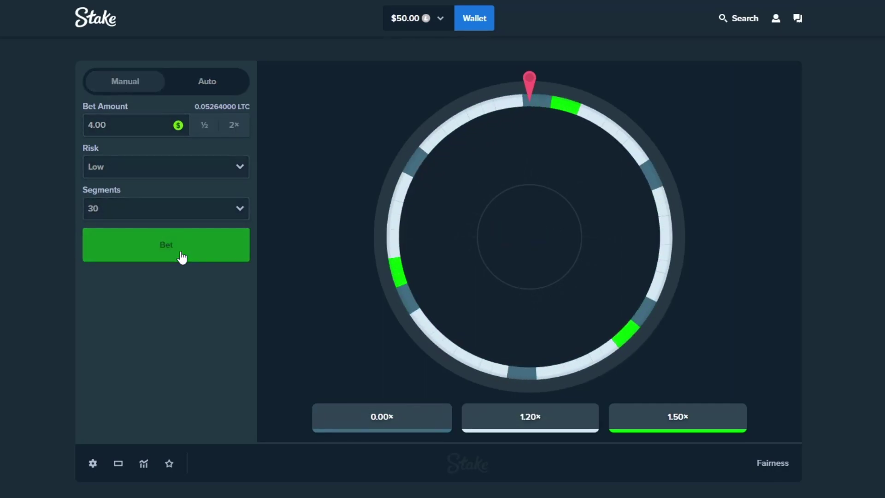
pyautogui.click(204, 125)
pyautogui.click(188, 254)
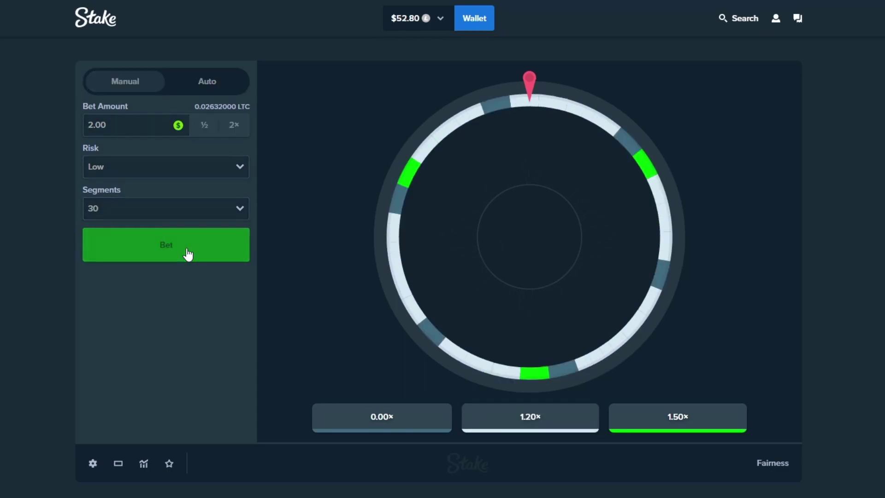
pyautogui.click(189, 253)
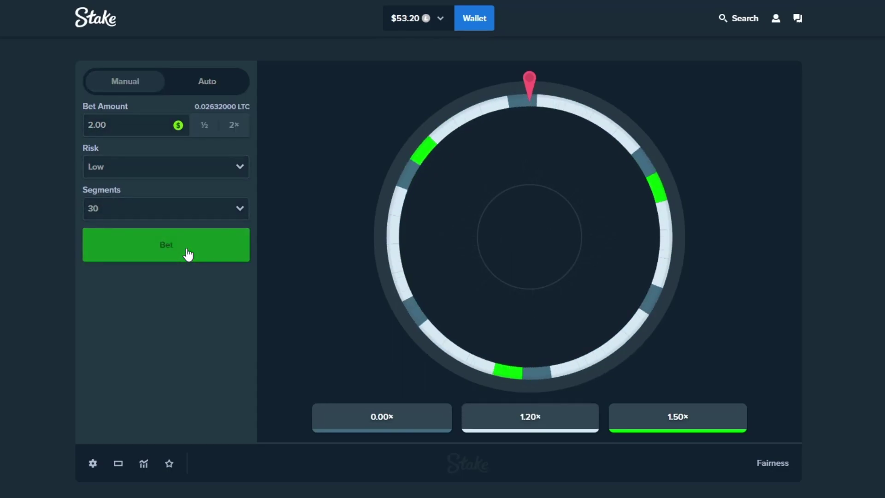
pyautogui.click(189, 254)
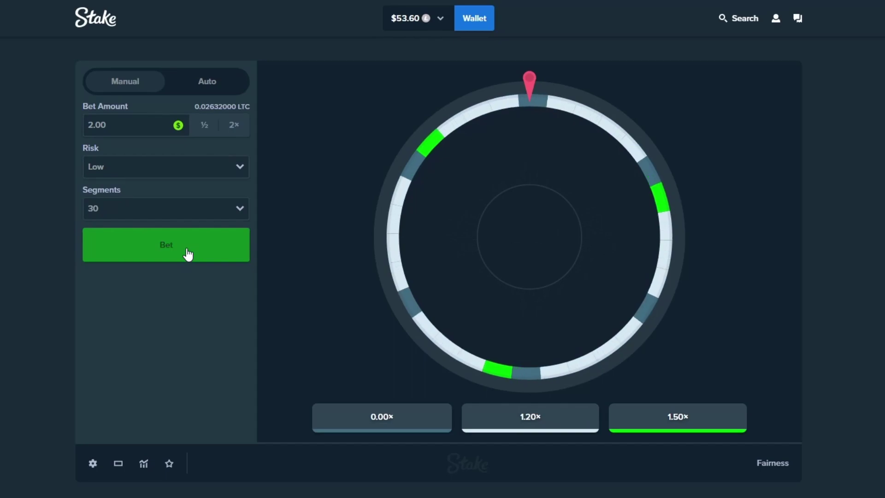
# Set Medium risk, try 20 then 50 segments, and place a $2 bet.
pyautogui.click(125, 166)
pyautogui.click(117, 197)
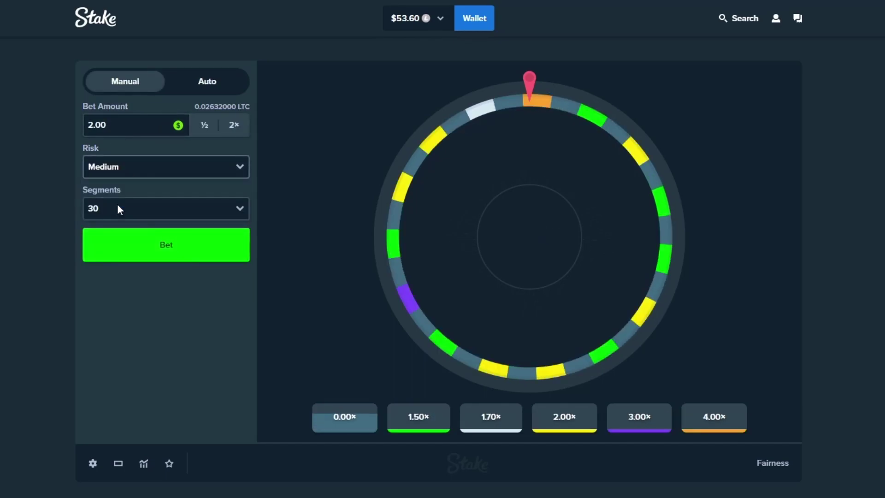
pyautogui.click(117, 241)
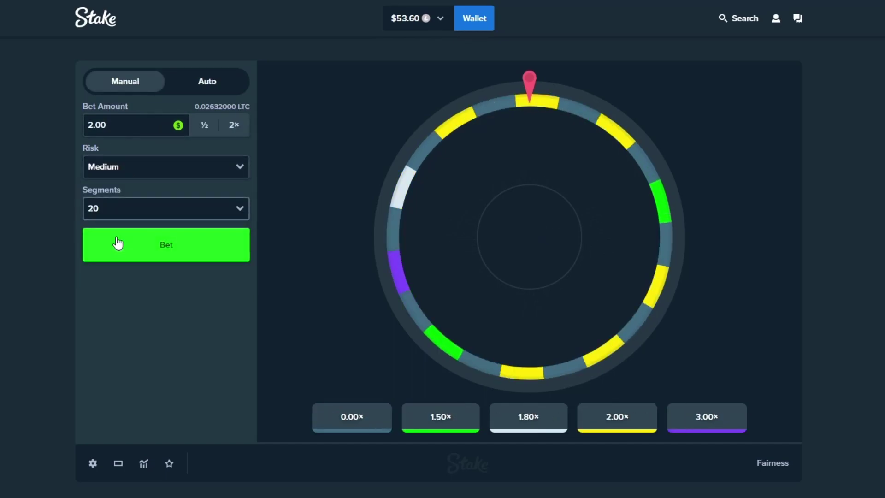
pyautogui.click(127, 211)
pyautogui.click(106, 282)
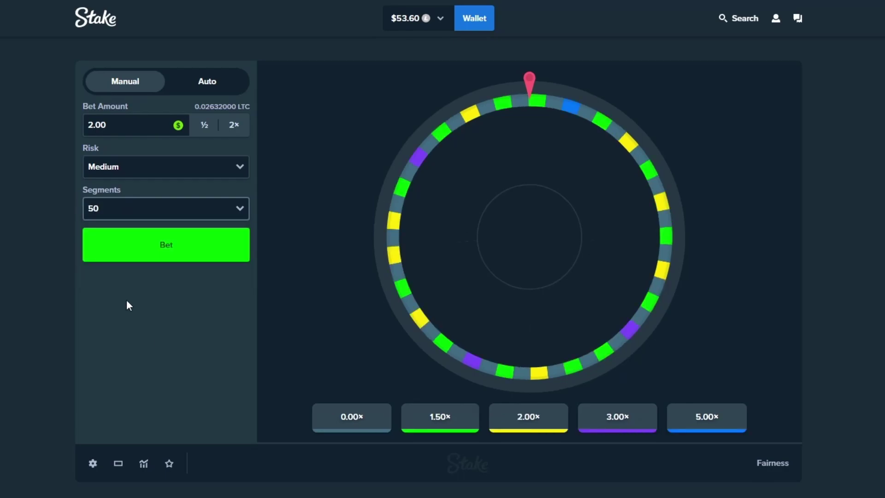
pyautogui.click(136, 247)
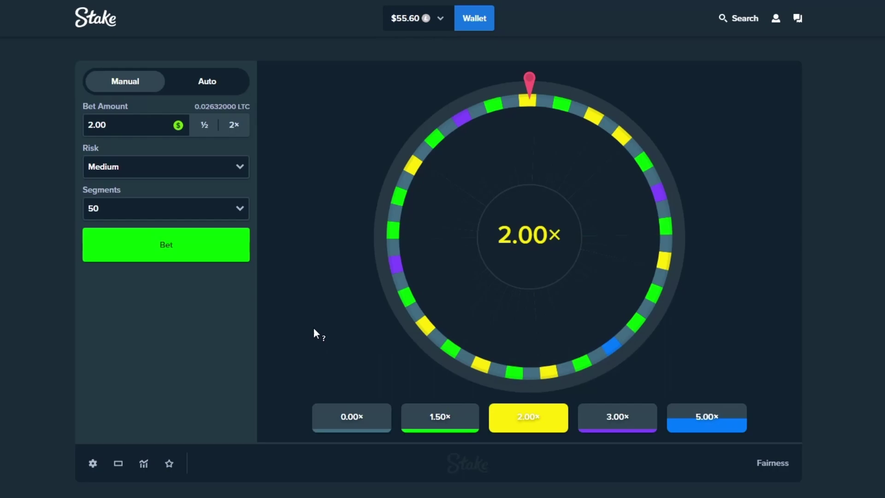
# Place seven more $2 Medium-risk spins on 50 segments, dropping to $48.60.
pyautogui.click(217, 240)
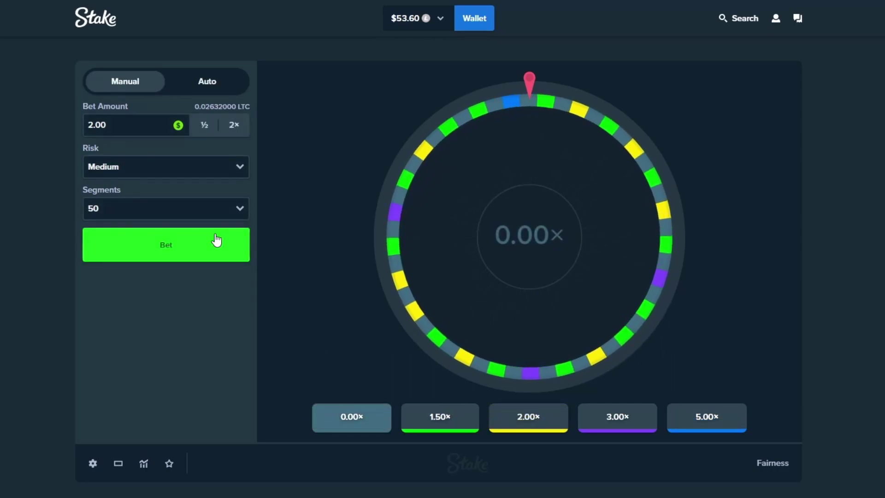
pyautogui.click(217, 240)
pyautogui.click(217, 239)
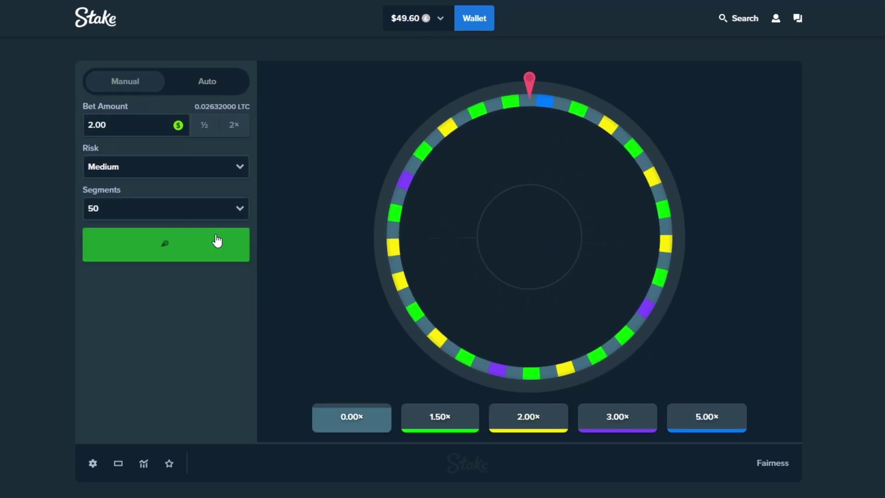
pyautogui.click(217, 240)
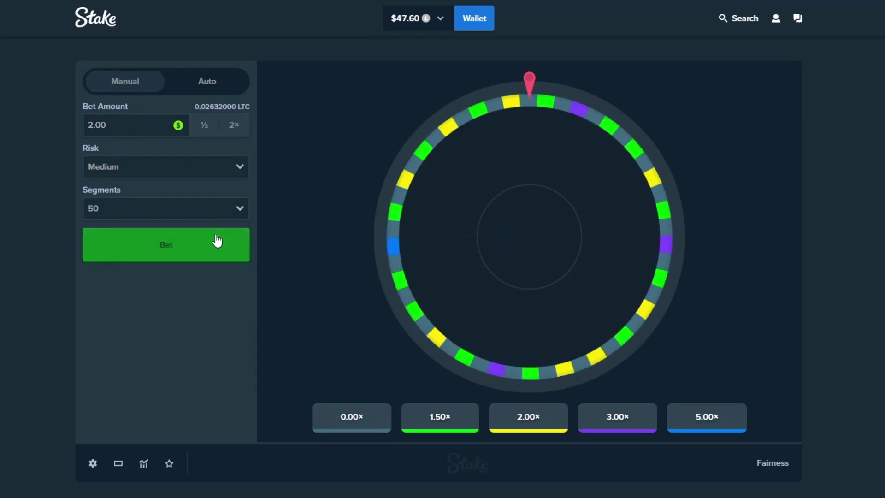
pyautogui.click(216, 240)
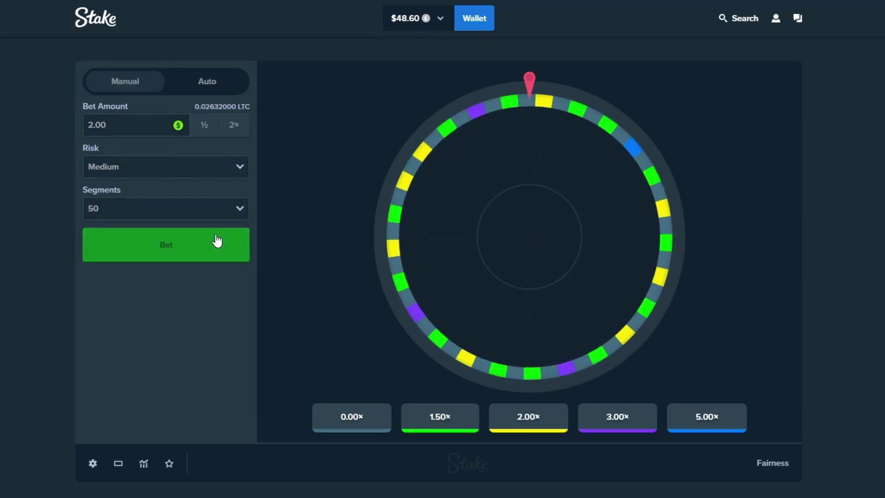
pyautogui.click(217, 240)
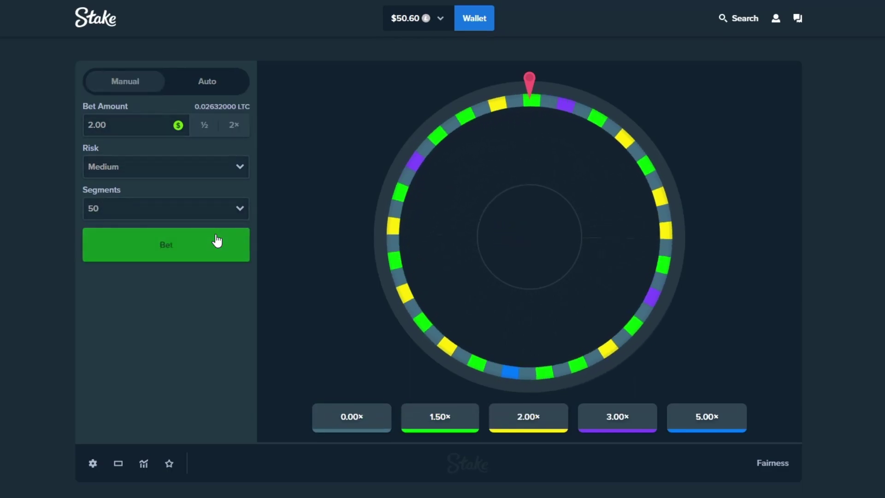
pyautogui.click(216, 240)
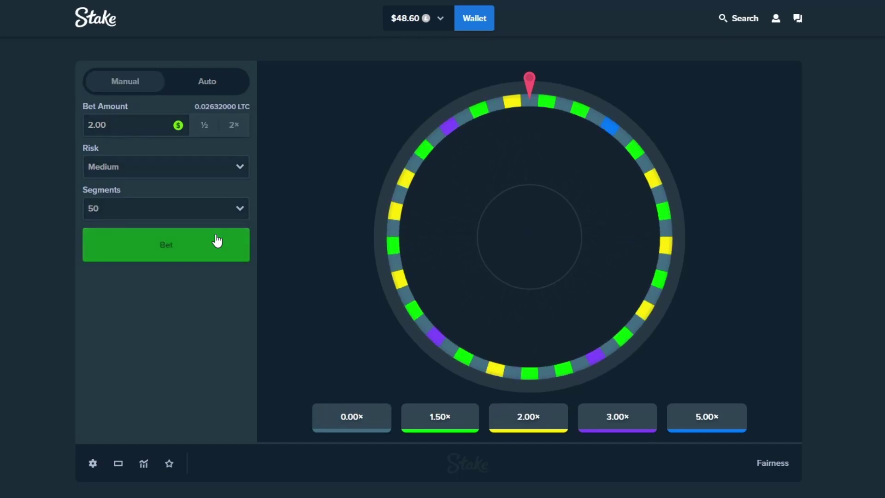
# Set 30 segments and High risk, then place a $1 bet.
pyautogui.click(218, 209)
pyautogui.click(155, 249)
pyautogui.click(166, 166)
pyautogui.click(125, 215)
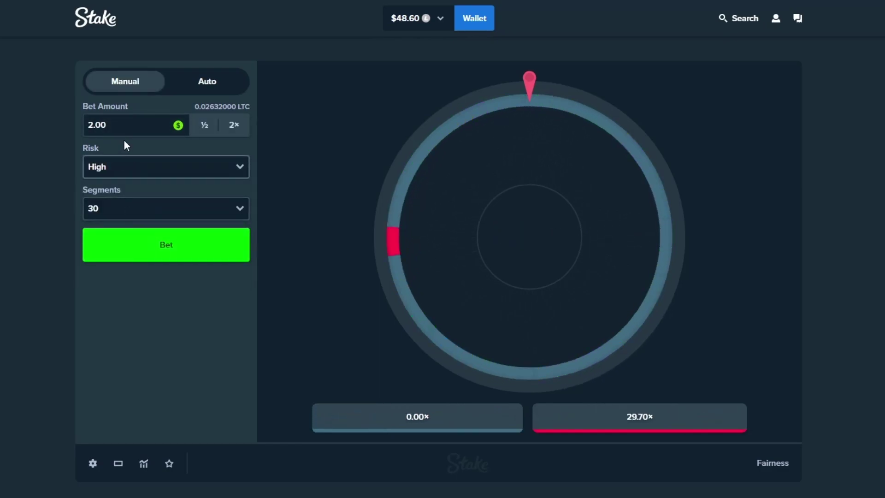
pyautogui.write('1')
pyautogui.click(125, 241)
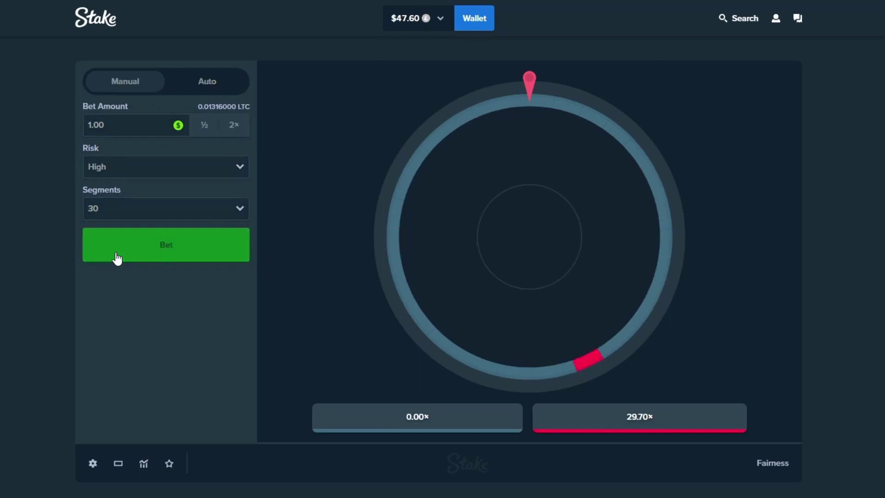
# Place four more $1.00 High-risk spins.
pyautogui.click(117, 258)
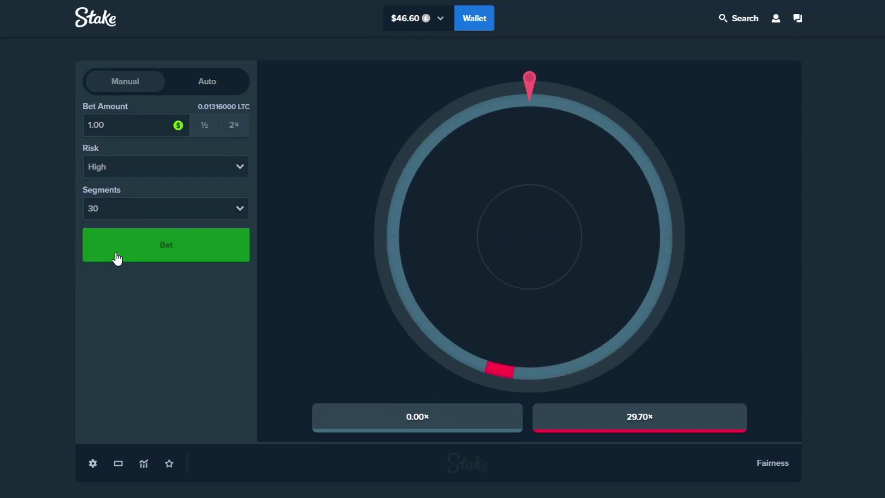
pyautogui.click(117, 257)
pyautogui.click(117, 259)
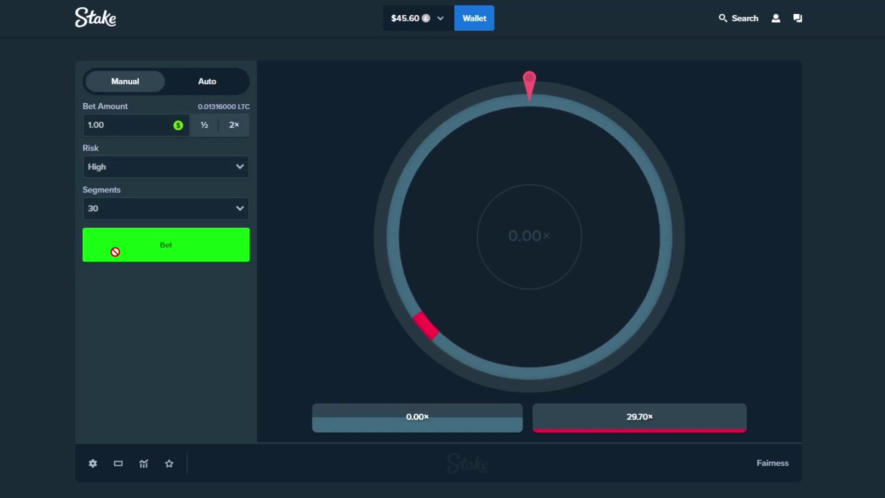
pyautogui.click(117, 259)
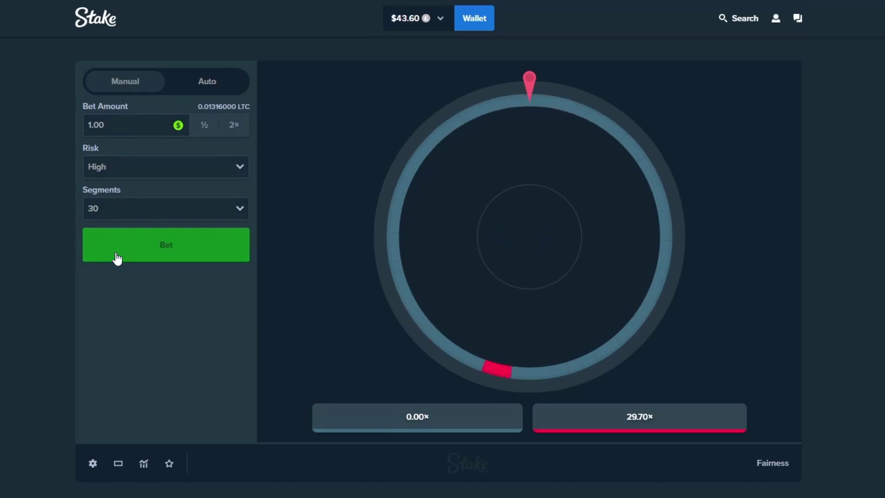
# Switch to 10, then 20 segments, and spin three $1.00 bets.
pyautogui.click(114, 209)
pyautogui.click(110, 227)
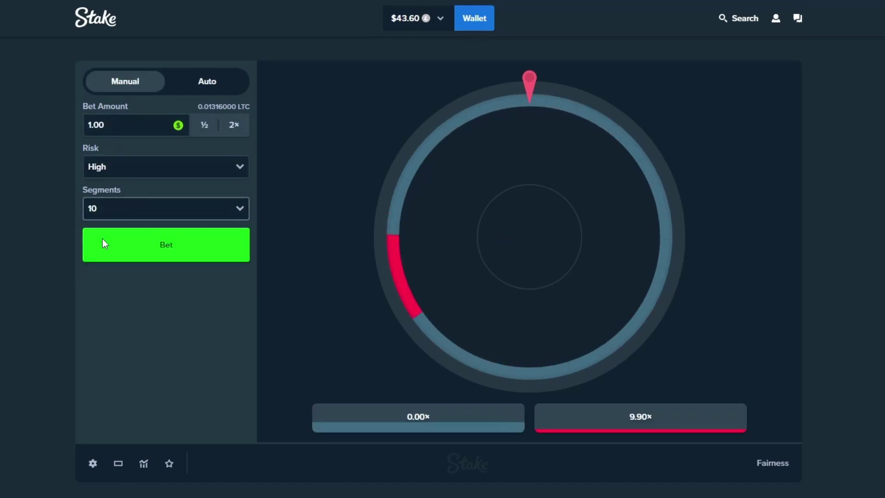
pyautogui.click(114, 208)
pyautogui.click(111, 239)
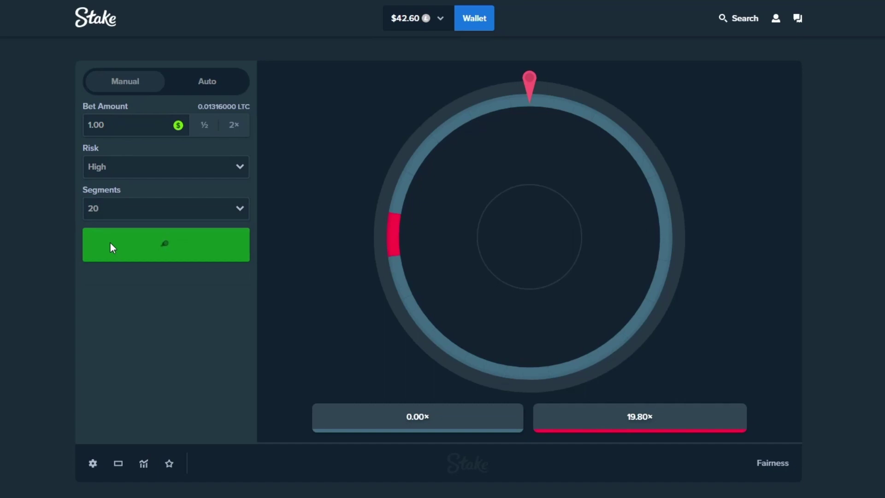
pyautogui.click(163, 256)
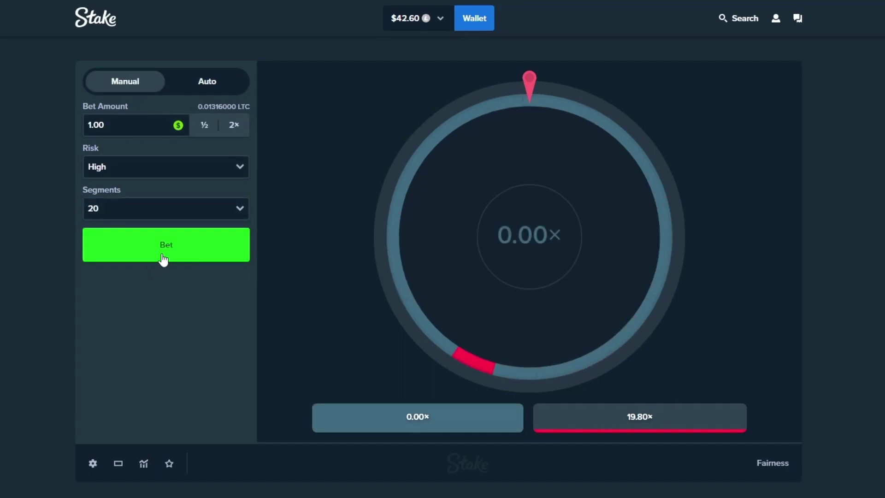
pyautogui.click(163, 258)
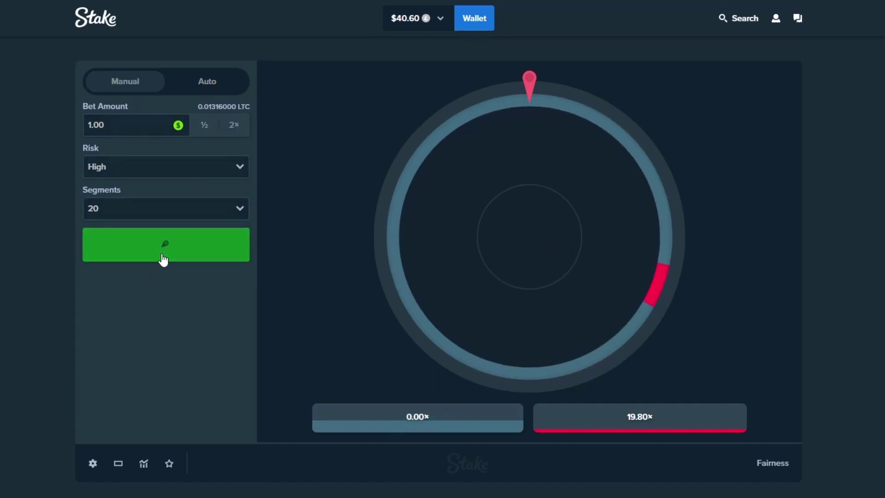
pyautogui.click(163, 257)
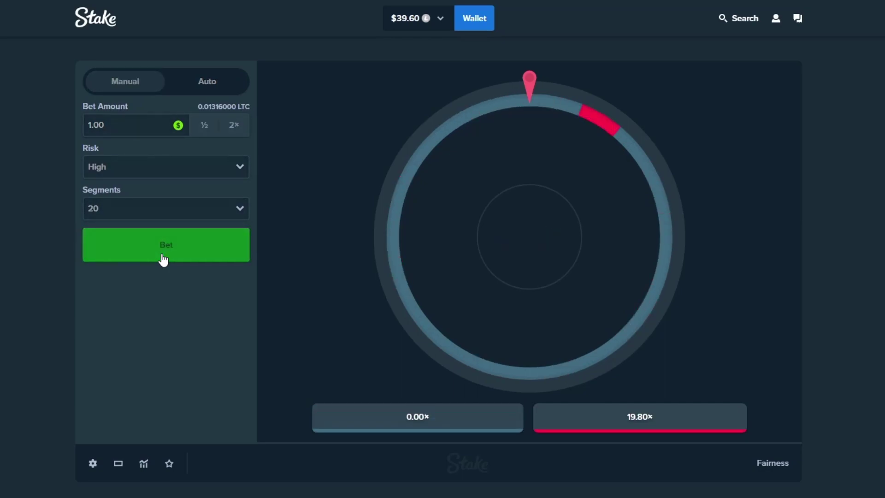
# Switch to 40 segments and spin two $1.00 bets, leaving $37.60.
pyautogui.click(166, 208)
pyautogui.click(139, 263)
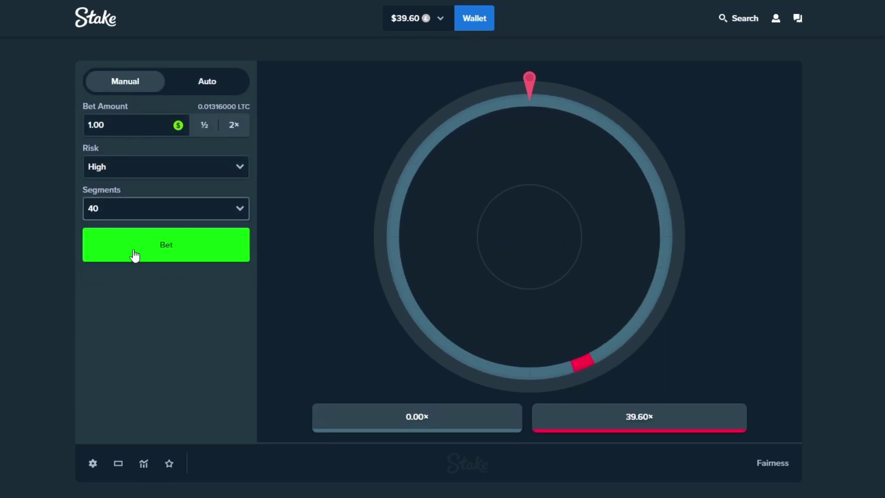
pyautogui.click(140, 247)
pyautogui.click(140, 249)
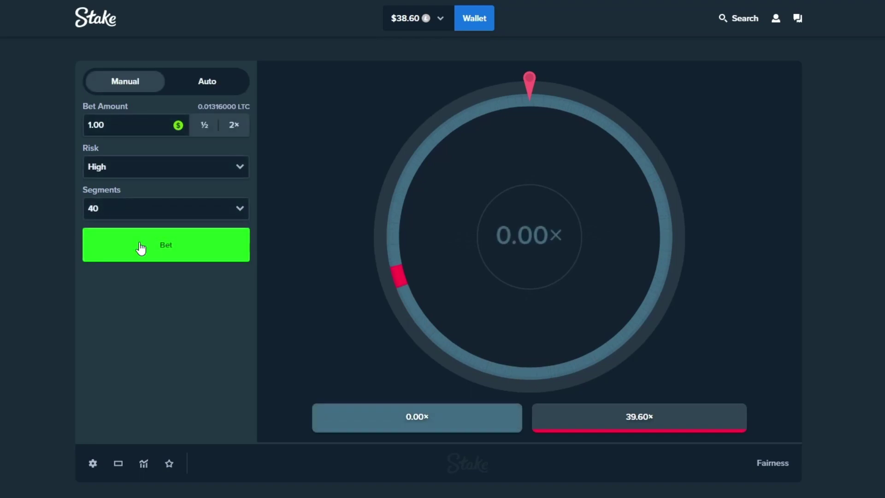
# Switch to Medium risk, change the stake to $2.50, and spin up to $46.35.
pyautogui.click(166, 166)
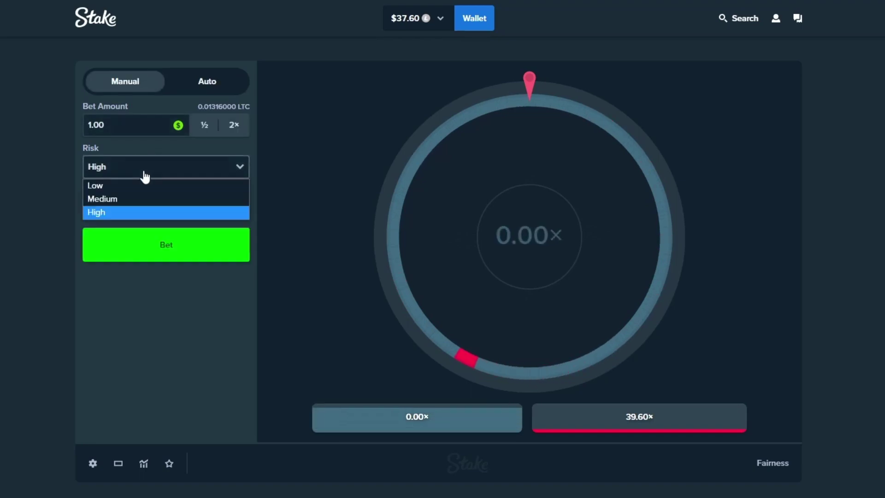
pyautogui.click(138, 199)
pyautogui.click(126, 127)
pyautogui.write('2.35')
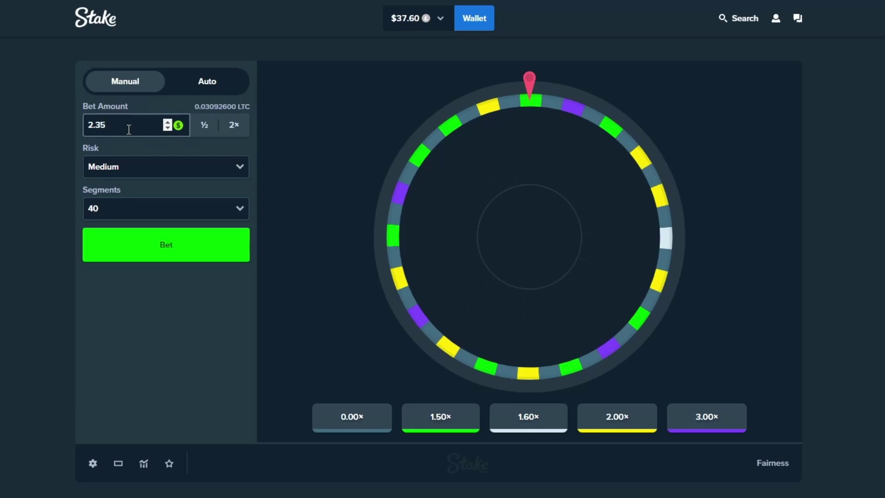
pyautogui.press('BackSpace')
pyautogui.press('BackSpace')
pyautogui.write('50')
pyautogui.click(146, 256)
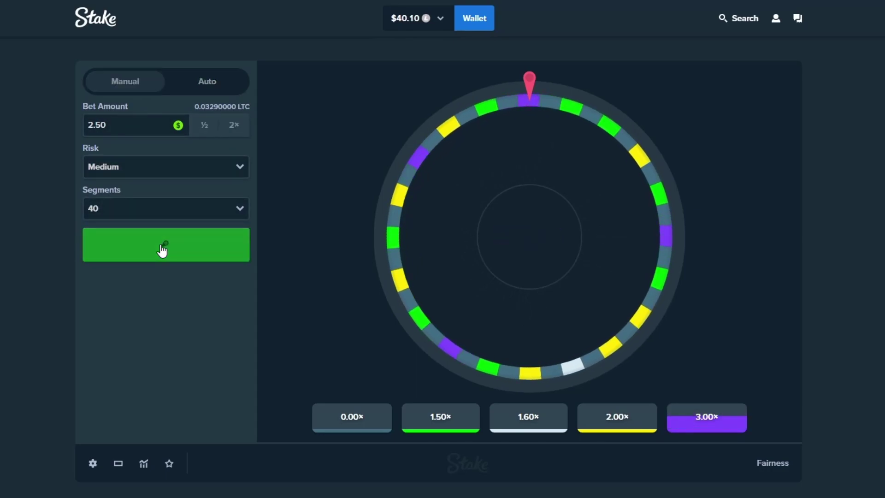
pyautogui.click(162, 249)
pyautogui.click(163, 250)
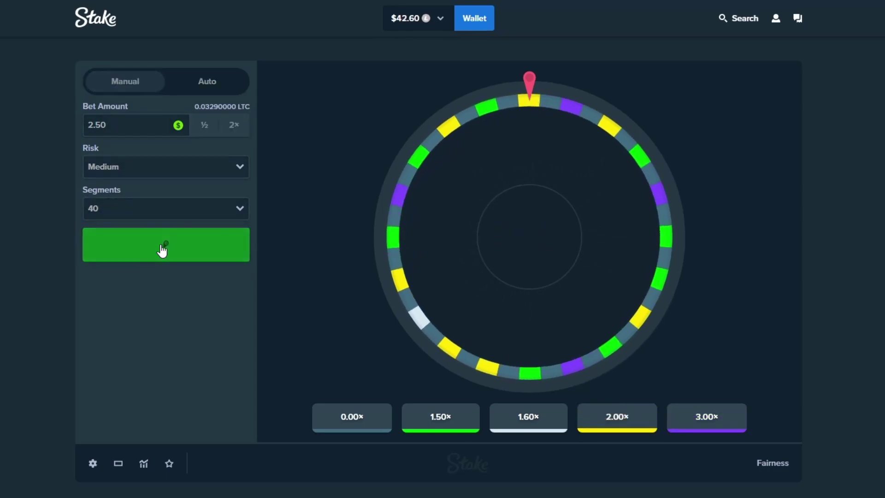
pyautogui.click(159, 208)
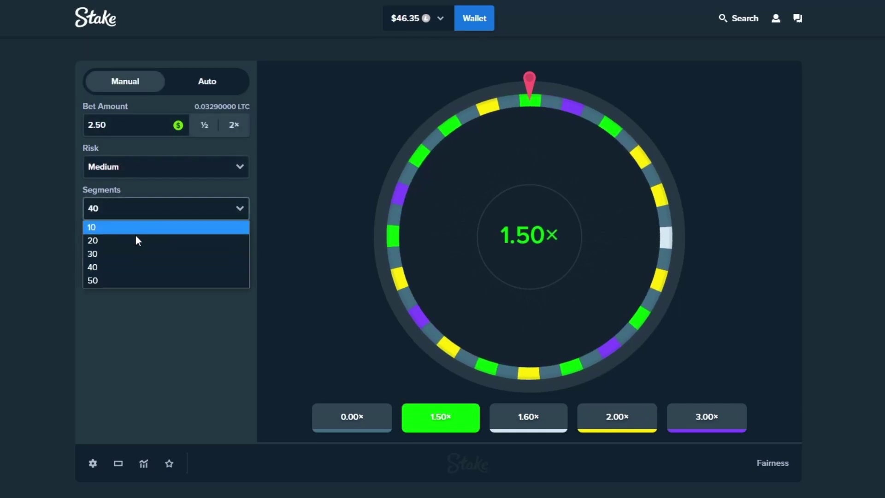
# Set the wheel to 20, then 30 segments, and place a $2.50 bet.
pyautogui.click(130, 245)
pyautogui.click(160, 209)
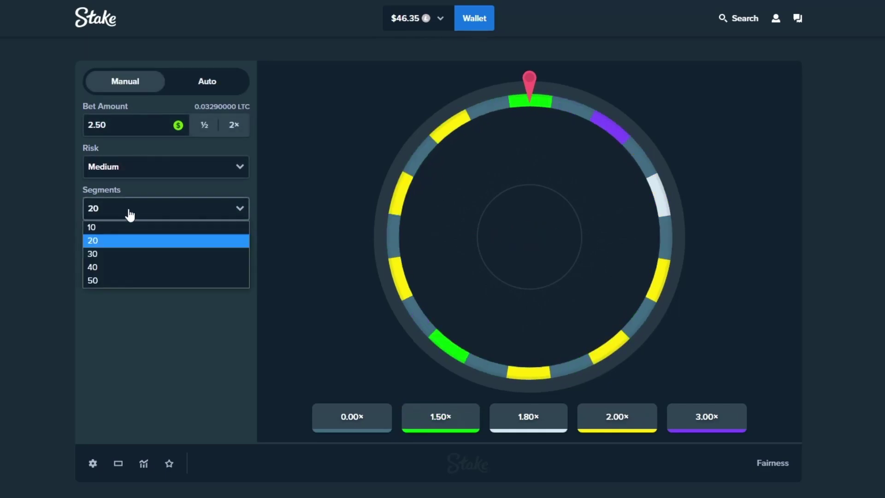
pyautogui.click(125, 253)
pyautogui.click(130, 245)
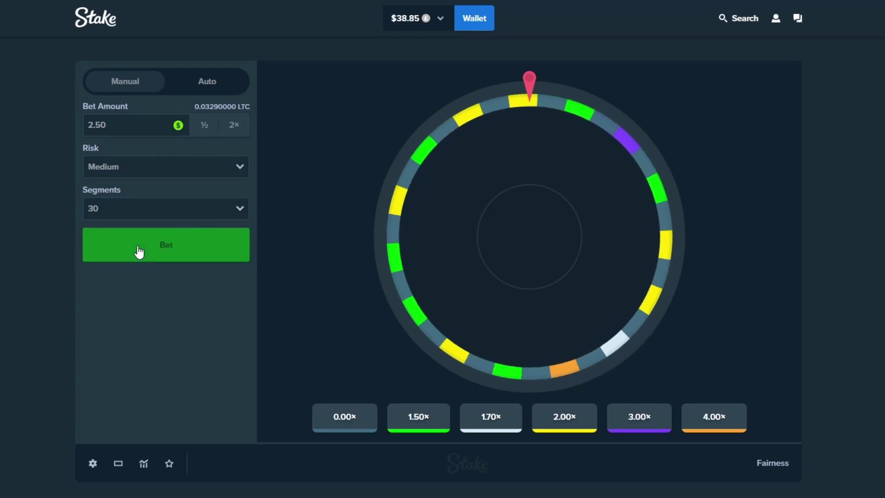
# Spin seven more $2.50 Medium-risk bets, growing the balance to $56.35.
pyautogui.click(139, 251)
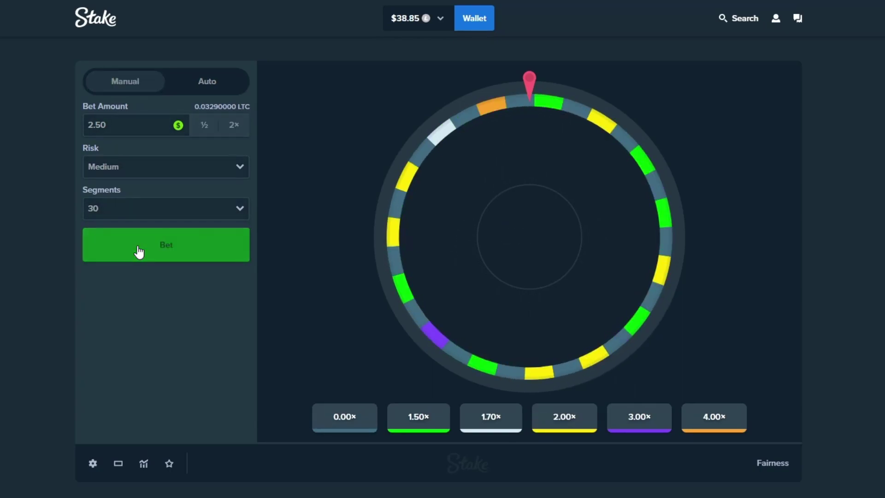
pyautogui.click(139, 250)
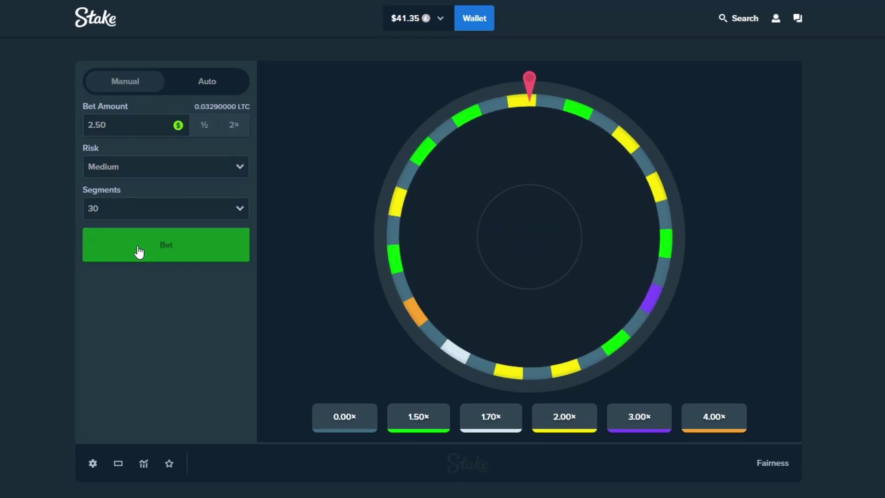
pyautogui.click(139, 251)
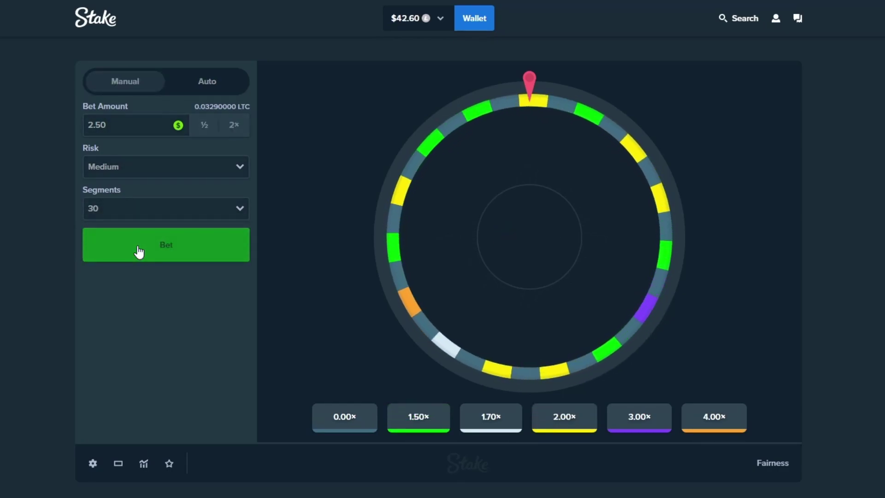
pyautogui.click(139, 252)
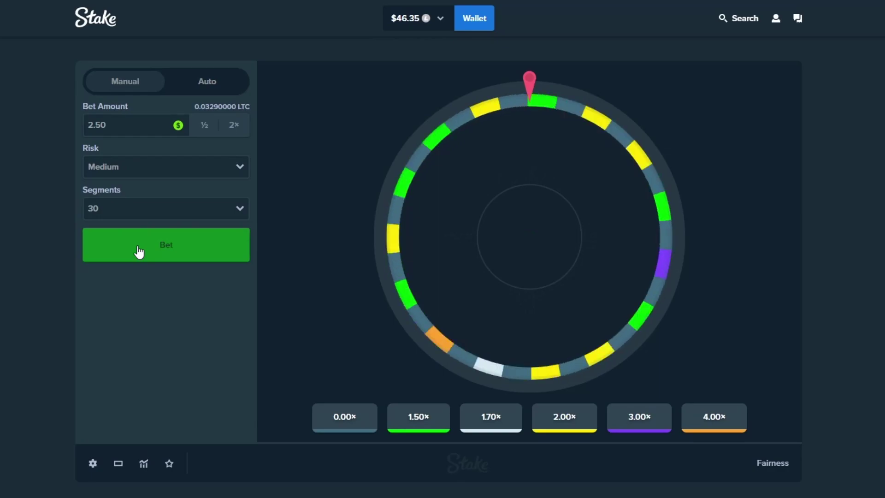
pyautogui.click(140, 252)
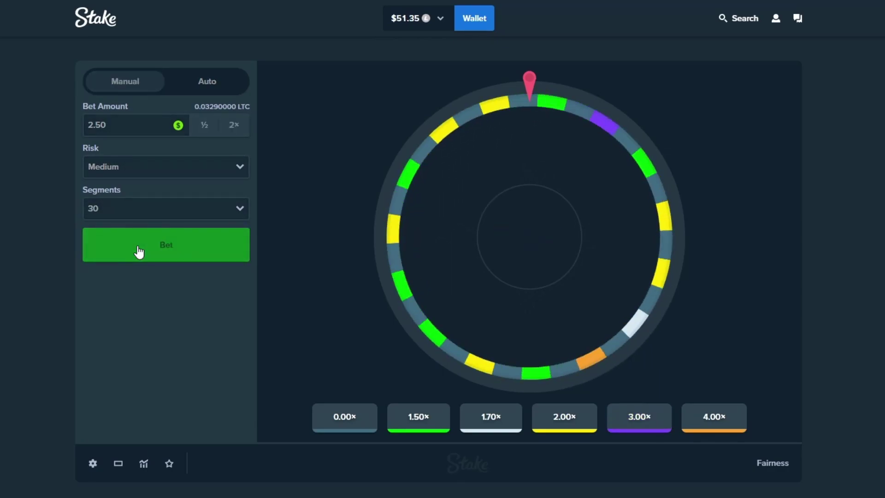
pyautogui.click(140, 252)
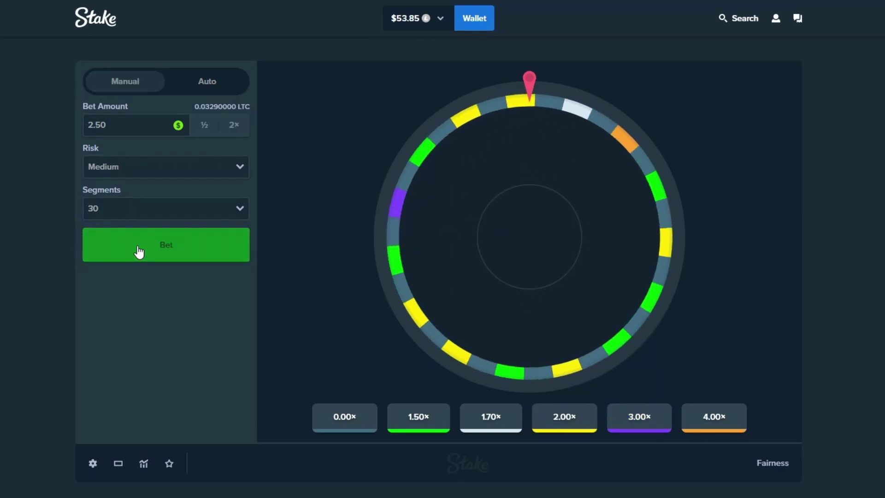
pyautogui.click(139, 252)
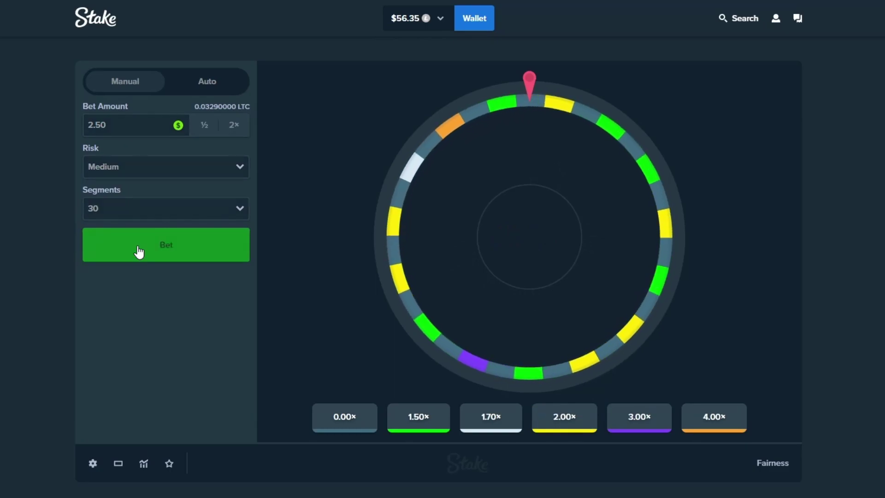
# Halve the stake to $1.25 and spin repeatedly until a 2.00× win gives $55.10.
pyautogui.click(205, 125)
pyautogui.click(182, 251)
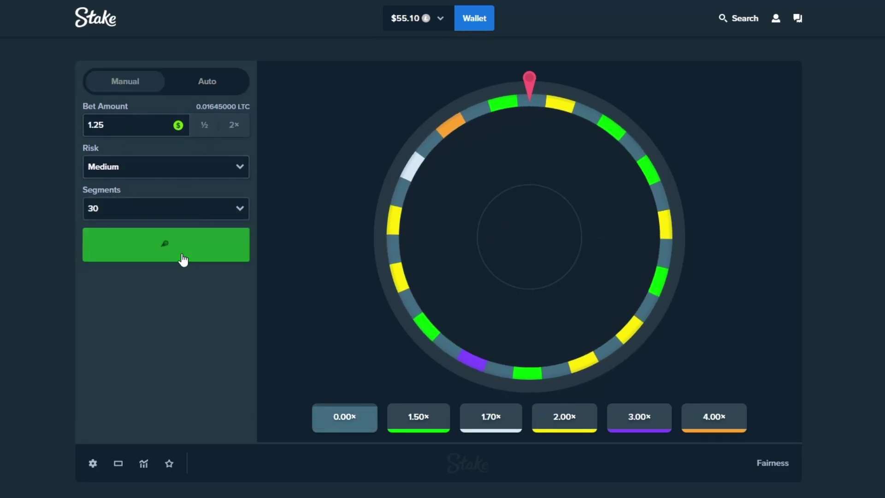
pyautogui.click(184, 255)
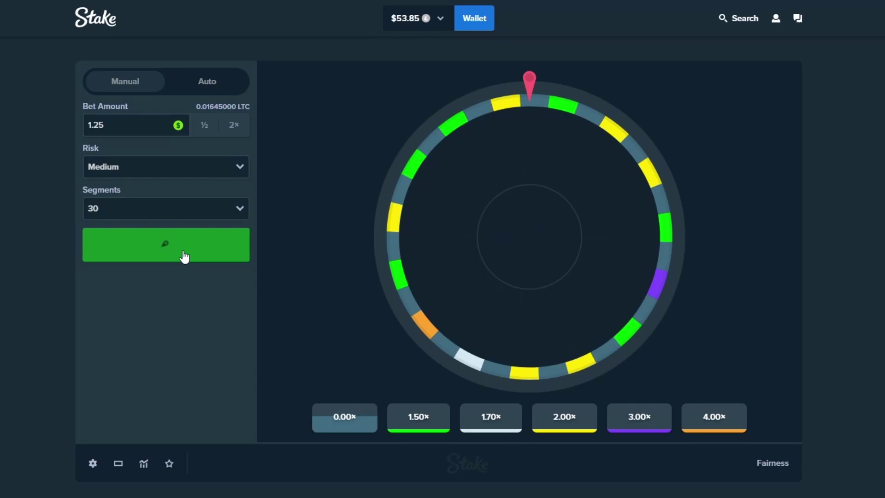
pyautogui.click(183, 255)
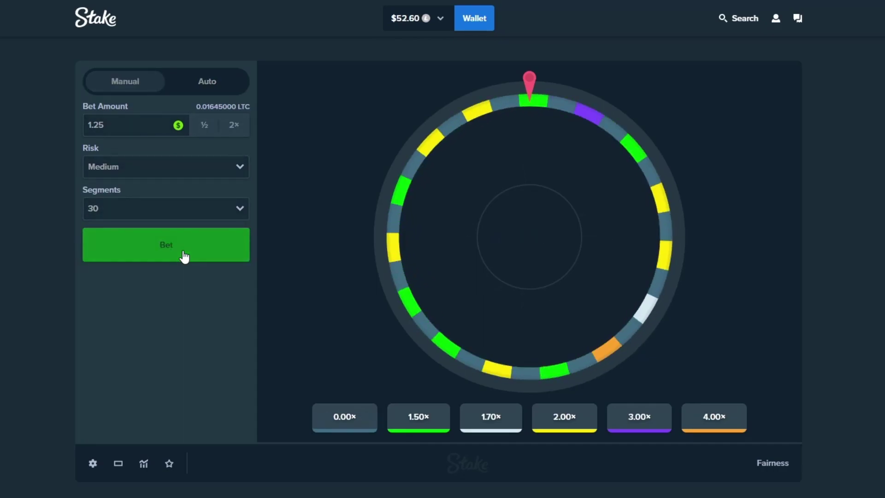
pyautogui.click(184, 254)
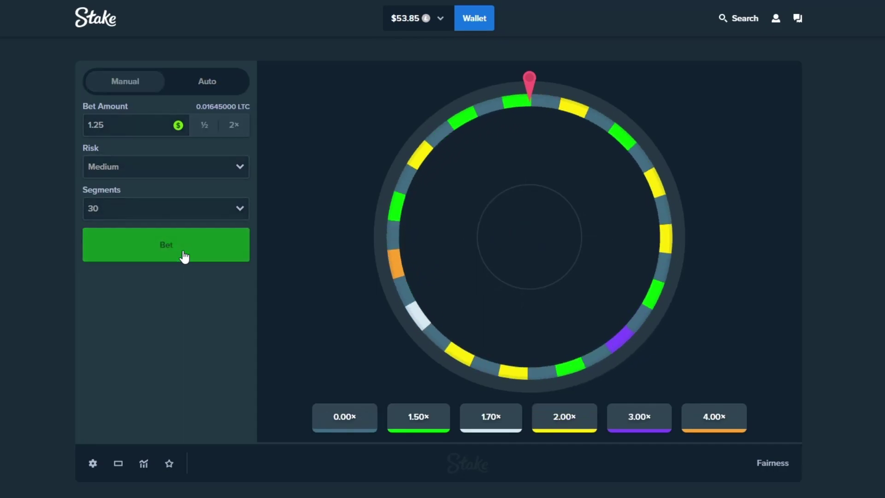
pyautogui.click(183, 255)
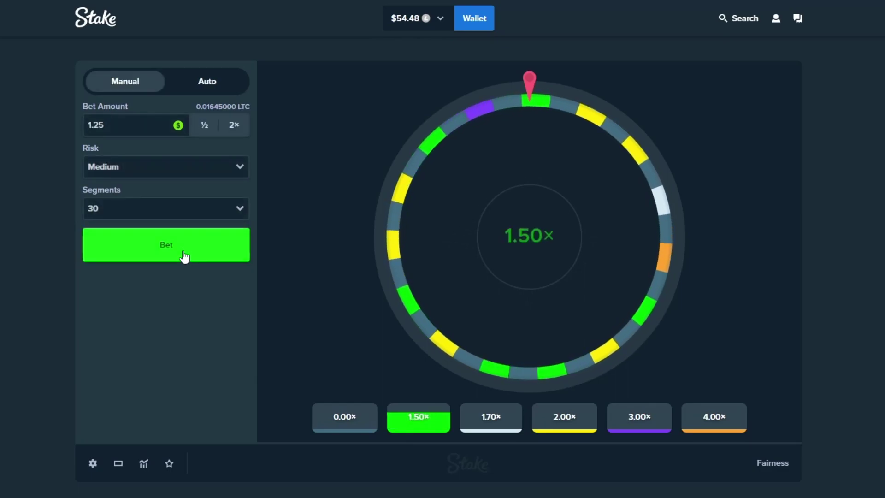
pyautogui.click(177, 247)
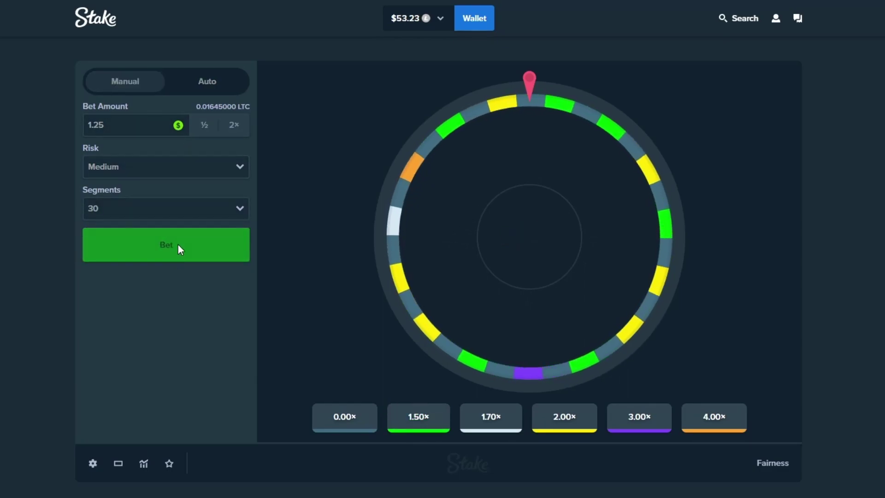
pyautogui.click(178, 245)
pyautogui.click(179, 250)
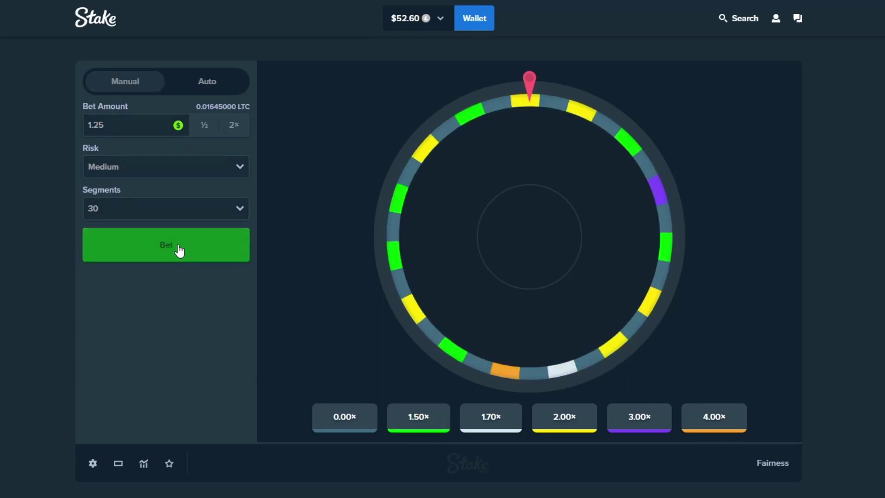
pyautogui.click(179, 249)
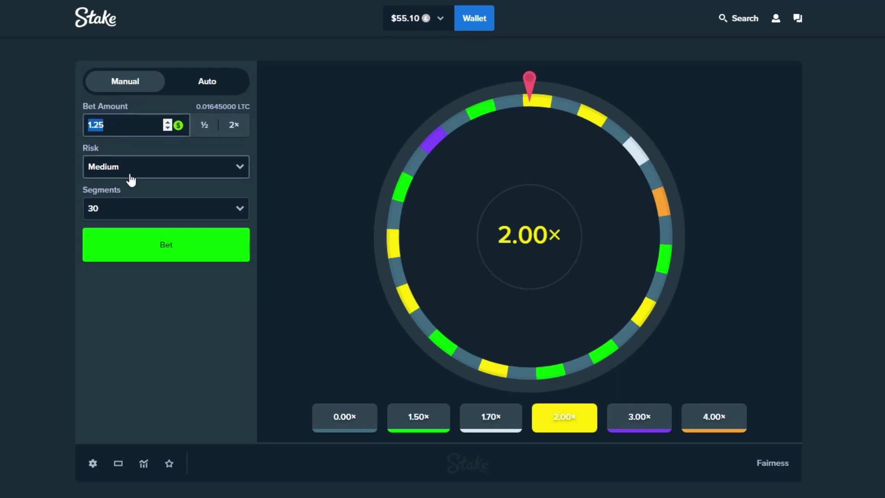
# Set Low risk and 50 segments, then spin a $2.00 bet.
pyautogui.click(142, 166)
pyautogui.click(136, 188)
pyautogui.click(135, 207)
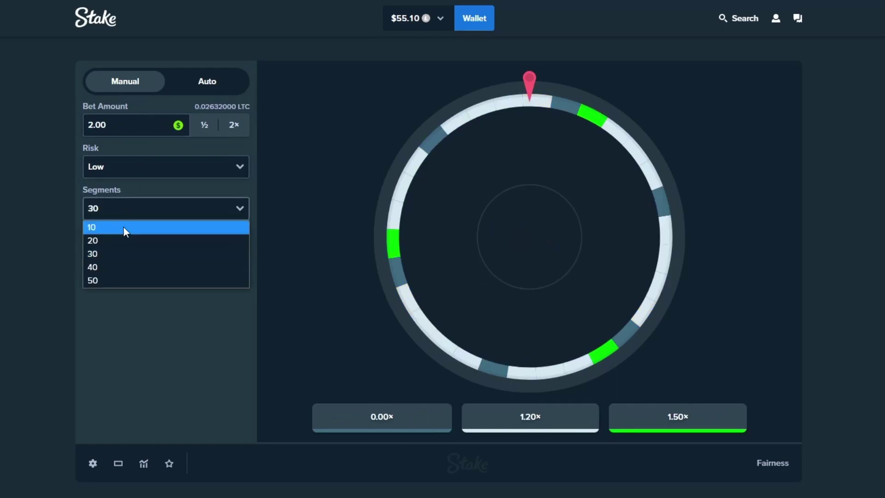
pyautogui.click(109, 279)
pyautogui.click(159, 246)
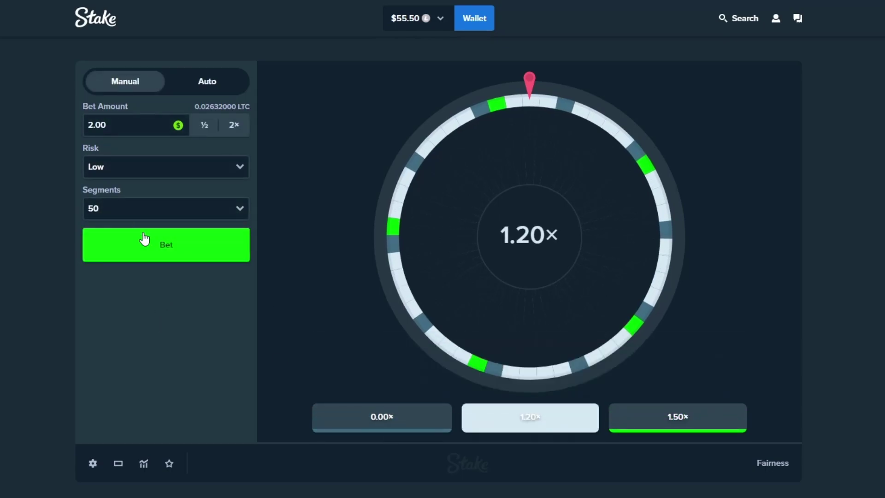
# Place three more $2.00 Low-risk spins, leaving the balance at $54.30.
pyautogui.click(158, 252)
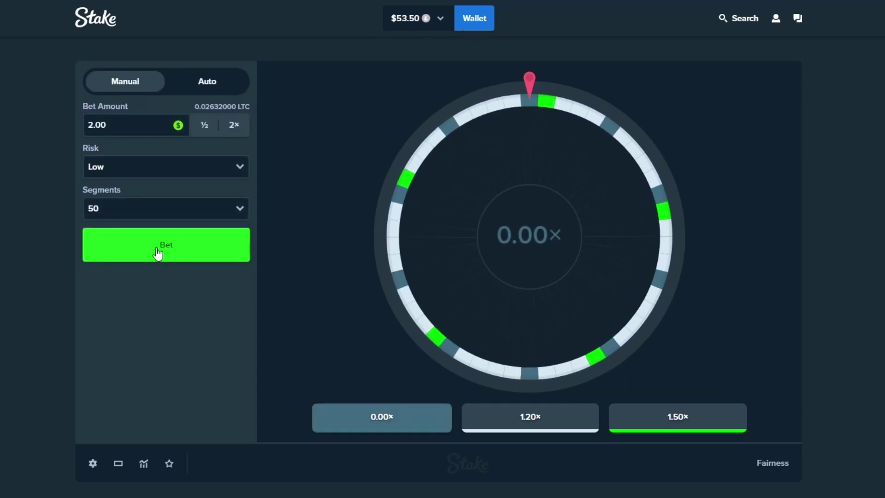
pyautogui.click(154, 245)
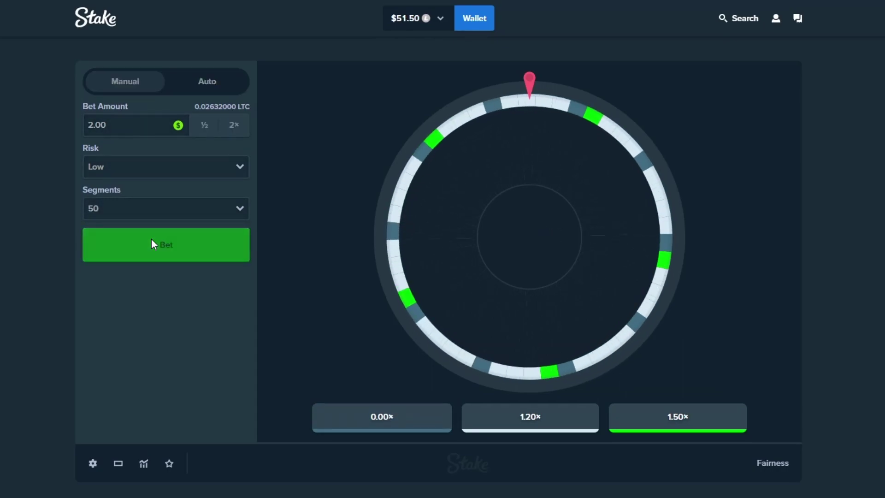
pyautogui.click(153, 245)
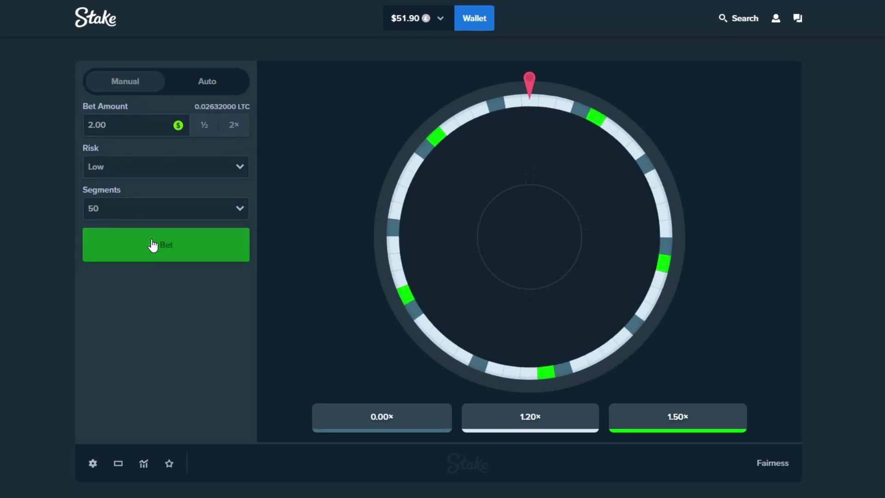
pyautogui.click(166, 166)
# Switch to Medium risk on a 20-segment wheel and start $2.00 spins.
pyautogui.click(149, 200)
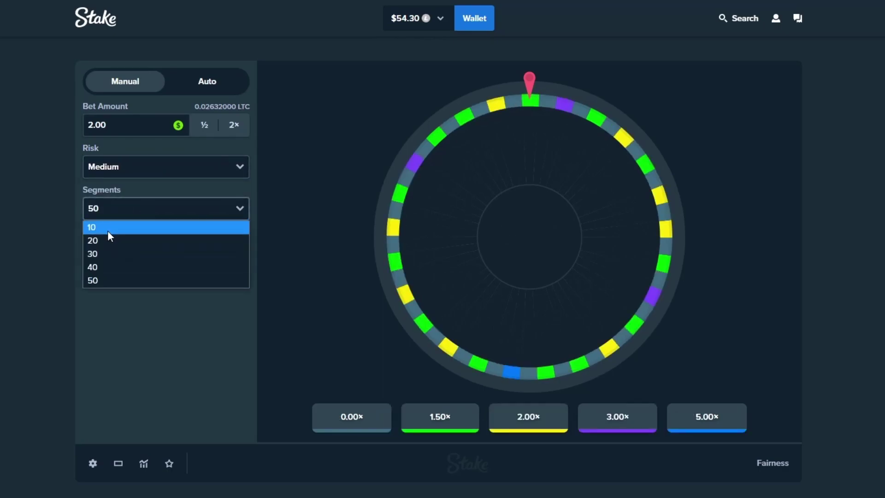
pyautogui.click(107, 230)
pyautogui.click(159, 249)
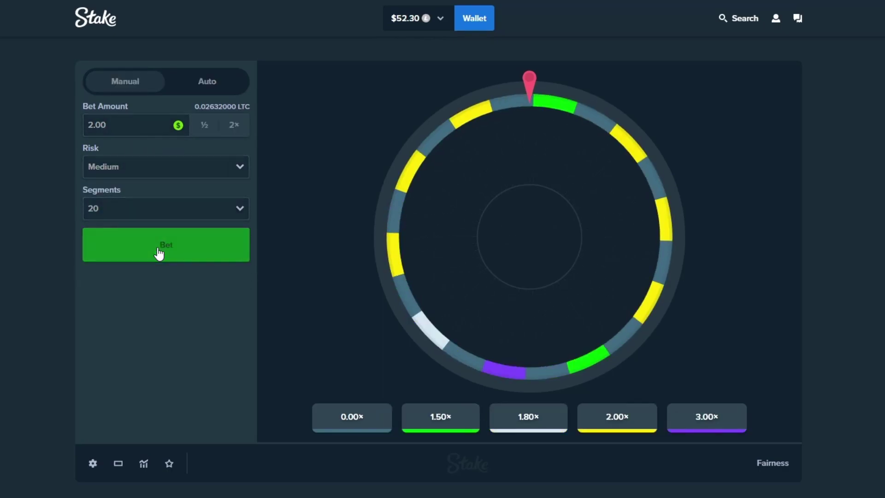
pyautogui.click(159, 252)
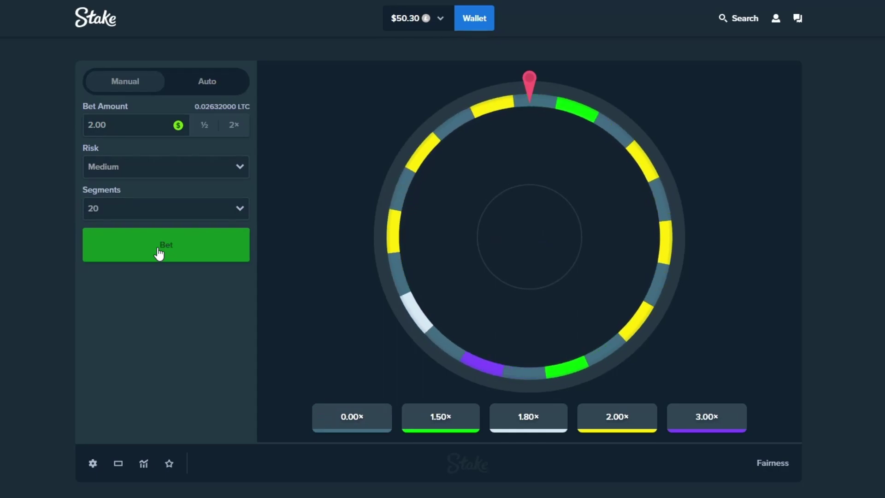
pyautogui.click(159, 252)
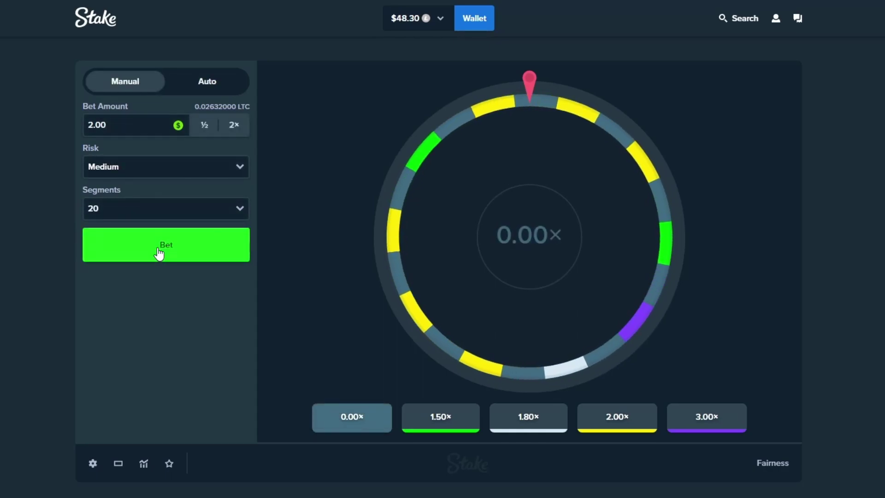
# Keep spinning $2.00 bets down to $43.30, leaving the risk at Medium.
pyautogui.click(159, 252)
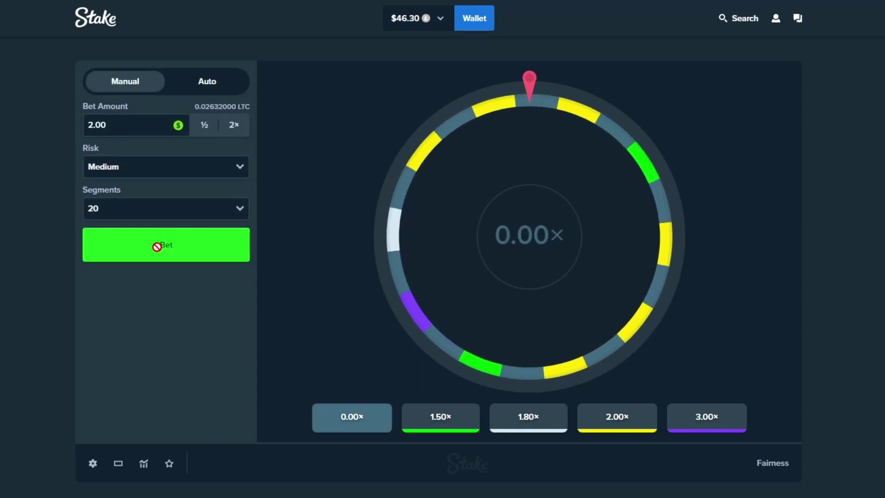
pyautogui.click(159, 253)
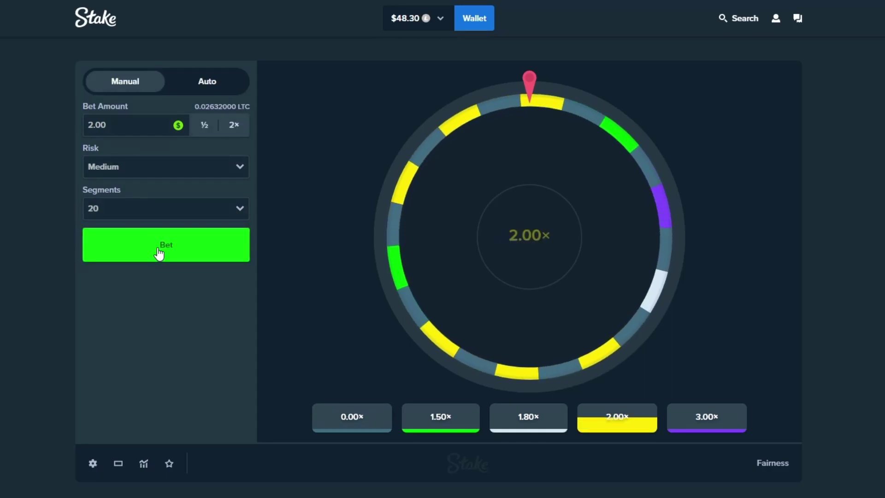
pyautogui.click(159, 252)
pyautogui.click(159, 253)
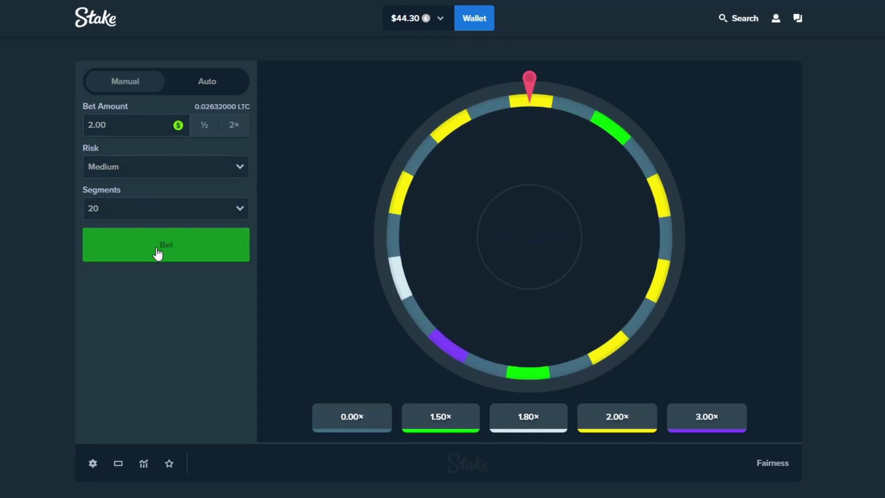
pyautogui.click(160, 252)
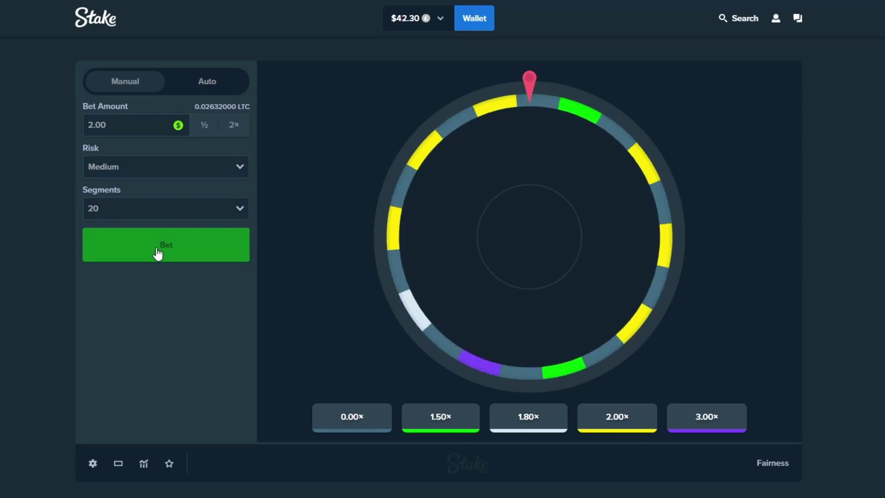
pyautogui.click(158, 252)
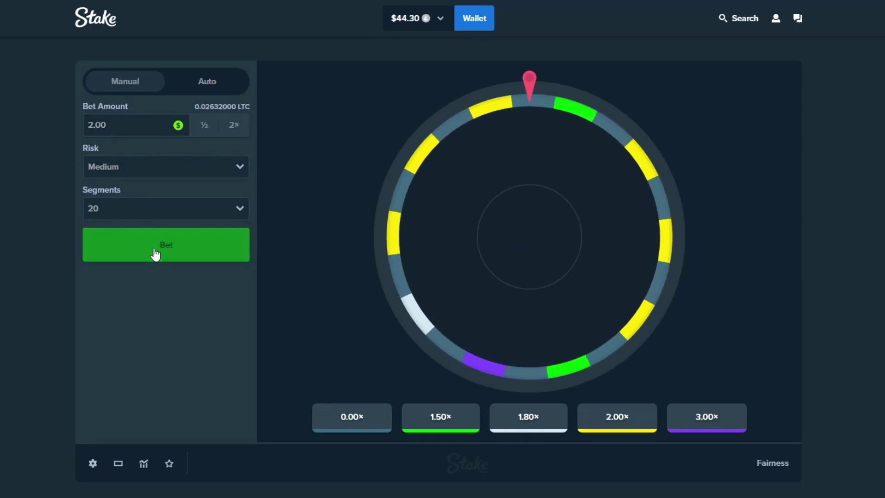
pyautogui.click(156, 253)
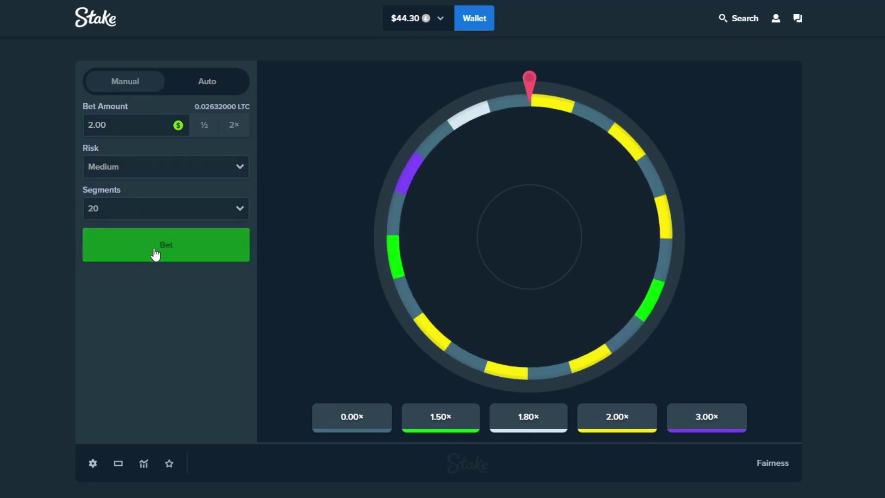
pyautogui.click(156, 254)
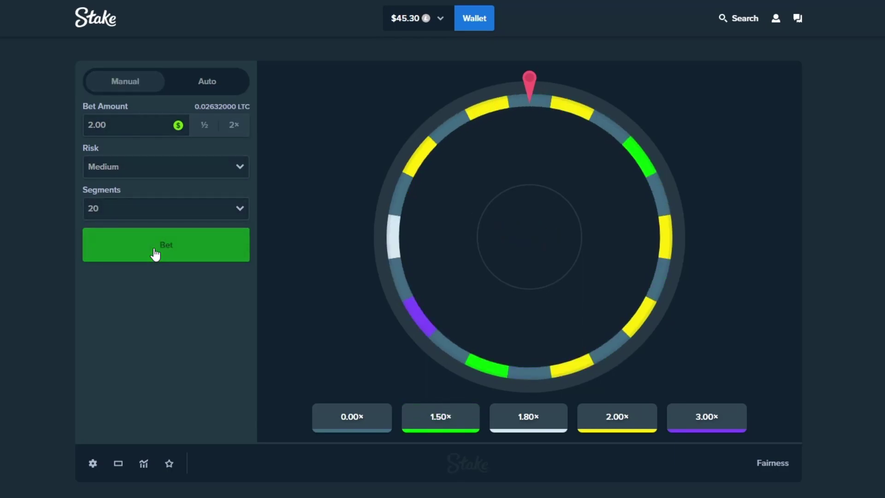
pyautogui.click(155, 254)
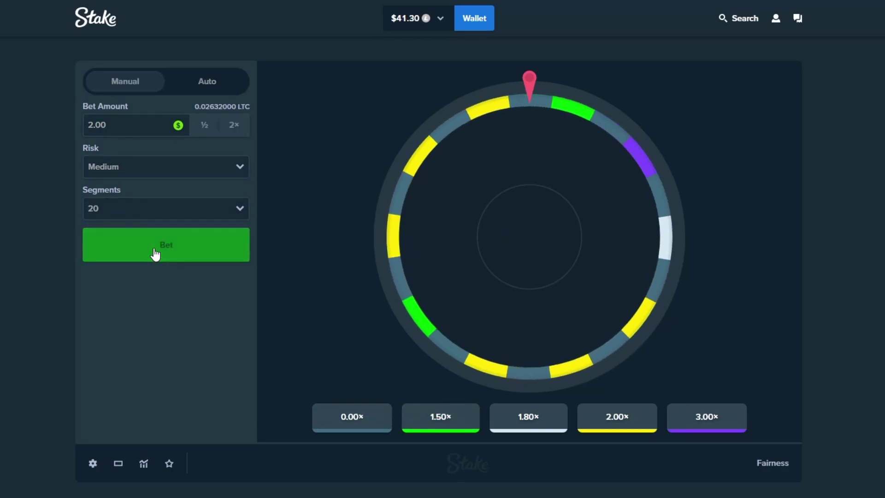
pyautogui.click(156, 254)
pyautogui.click(144, 167)
# Keep Medium risk, switch the wheel to 40 segments, and spin at $2.00.
pyautogui.click(129, 192)
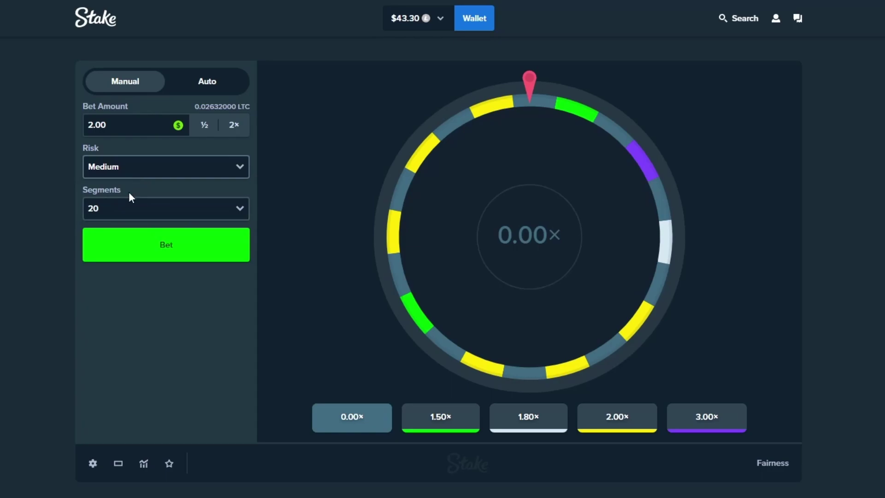
pyautogui.click(129, 207)
pyautogui.click(100, 268)
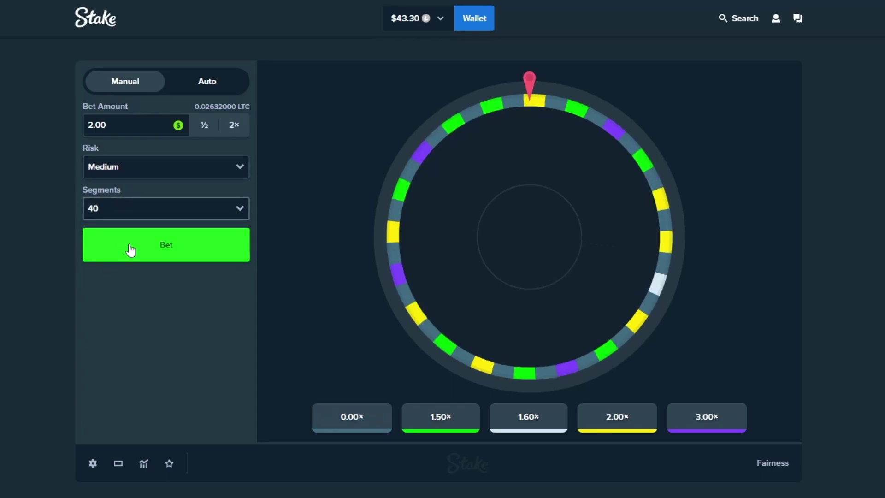
pyautogui.click(140, 248)
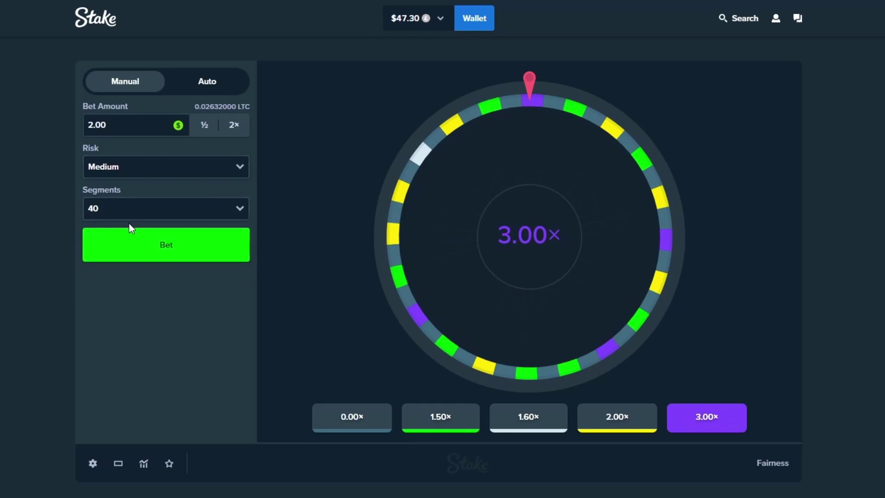
# Place more $2.00 Medium-risk bets as the balance swings to $49.30 and back to $43.30.
pyautogui.click(132, 242)
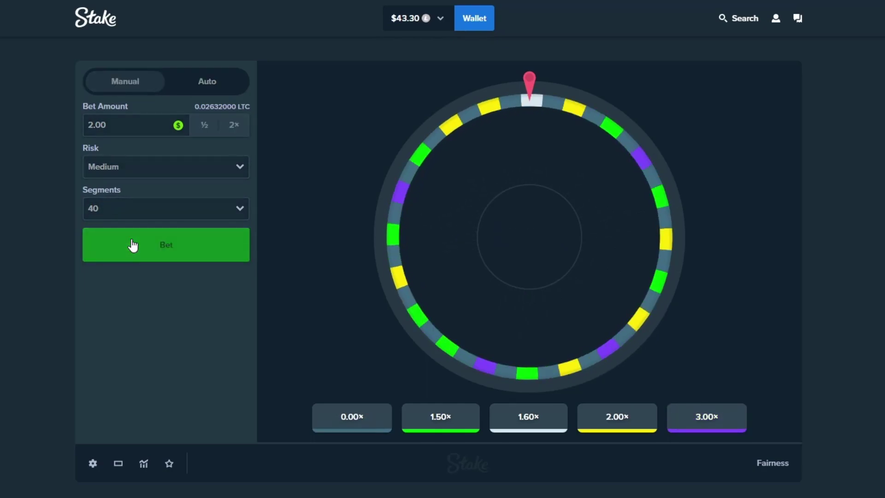
pyautogui.click(133, 244)
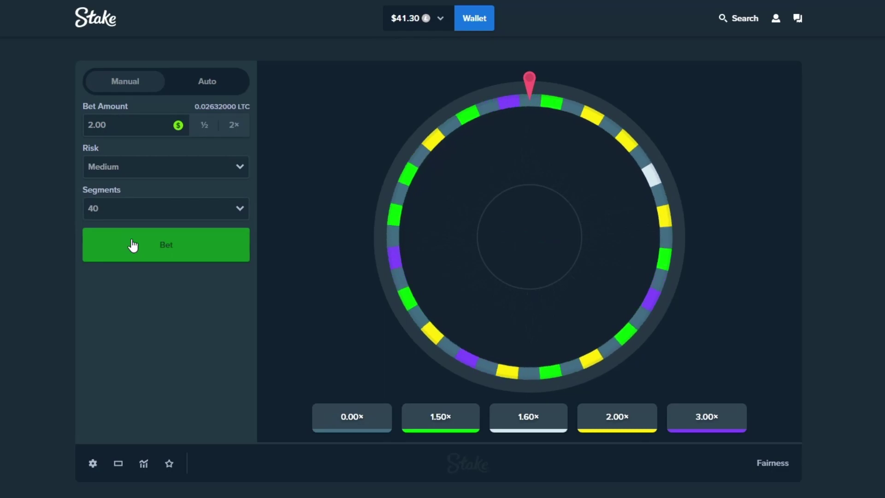
pyautogui.click(134, 244)
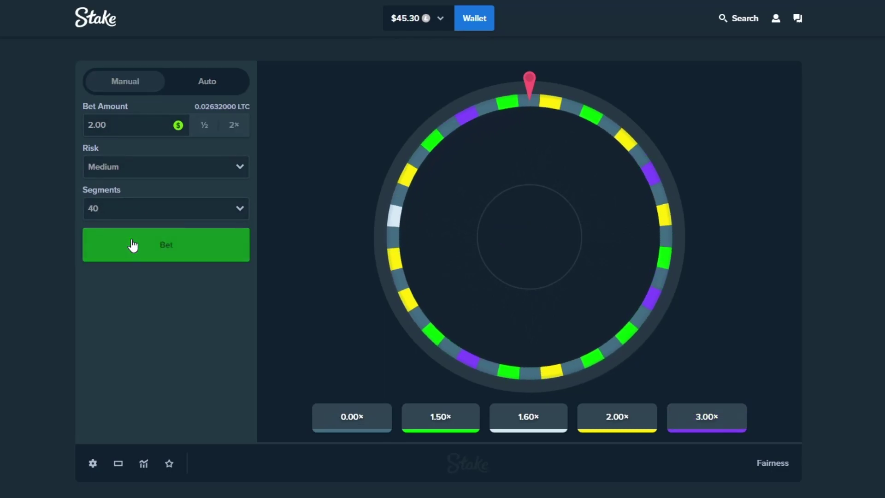
pyautogui.click(133, 245)
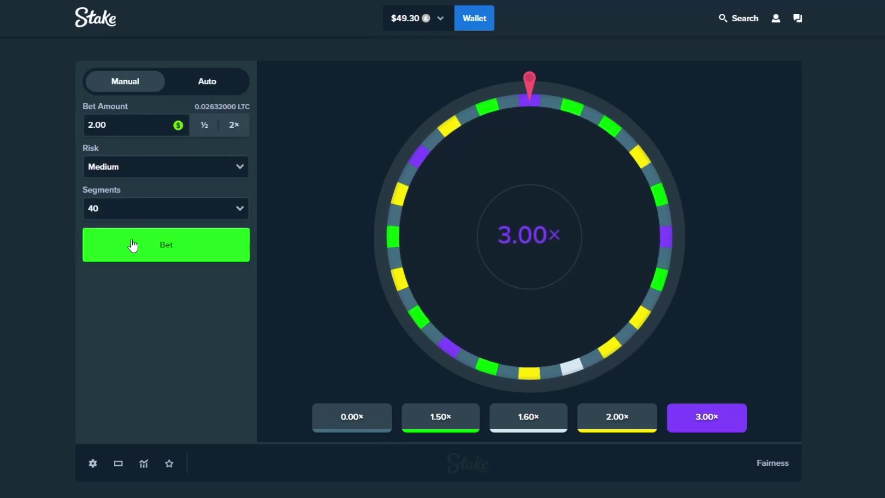
pyautogui.click(134, 245)
pyautogui.click(134, 245)
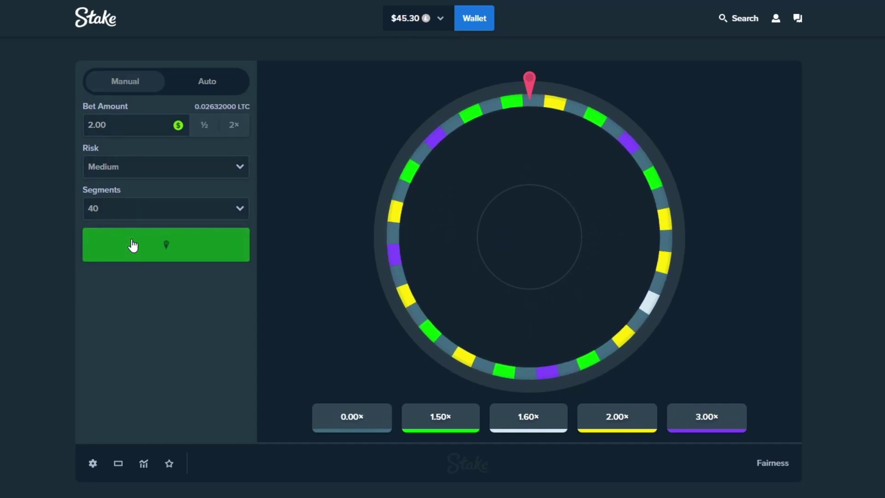
pyautogui.click(133, 245)
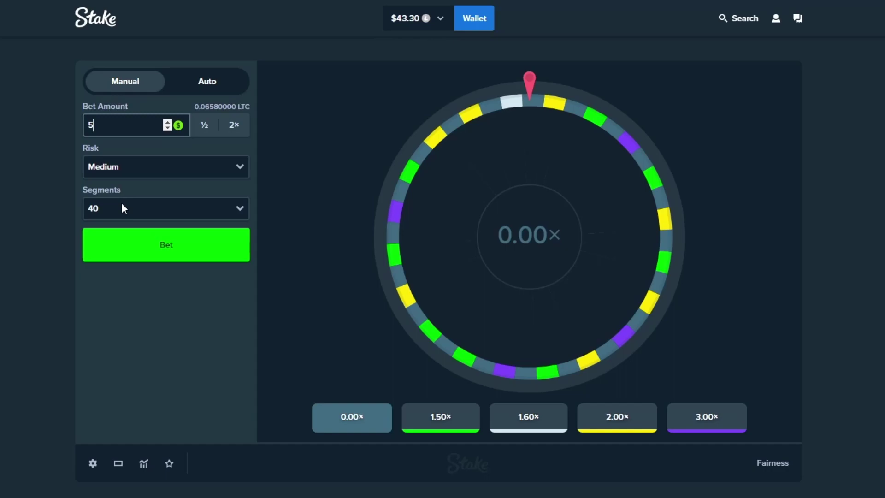
# Play one $5.00 spin, then double the stake and spin at $10.00.
pyautogui.click(128, 249)
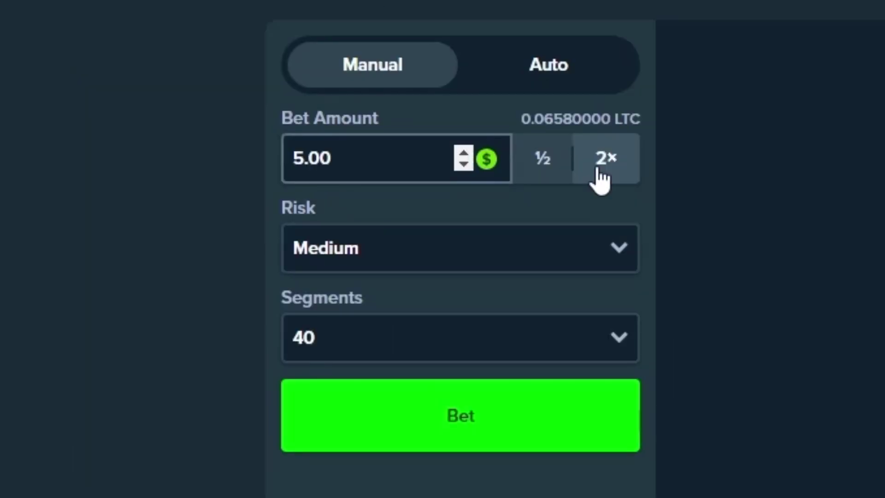
pyautogui.click(605, 160)
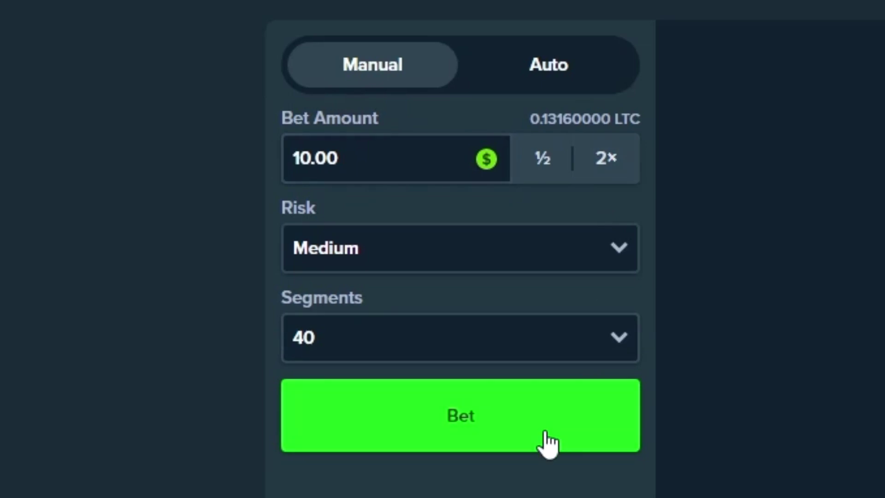
pyautogui.click(547, 428)
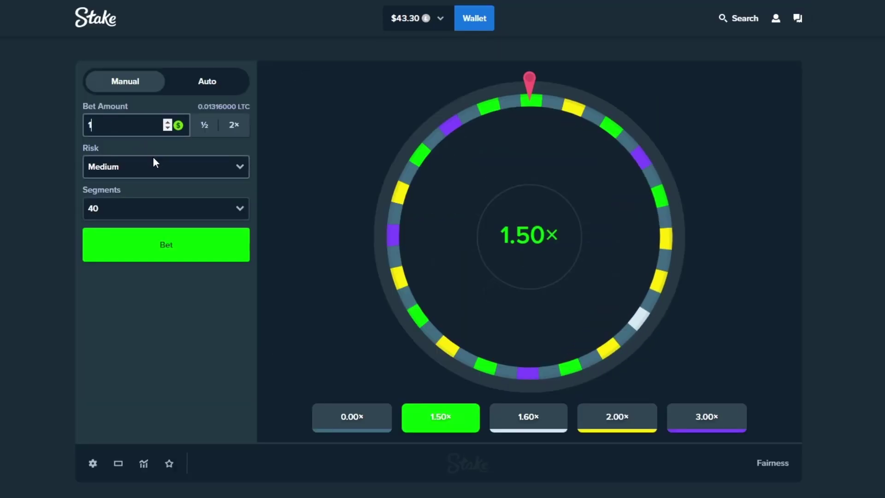
pyautogui.write('2')
# Play a run of $2.00 spins, the last landing 1.50× for a $42.30 balance.
pyautogui.click(159, 249)
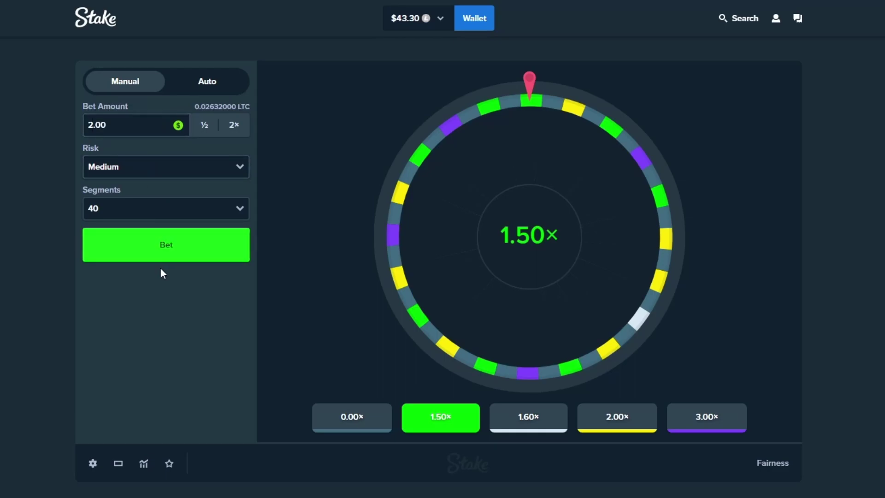
pyautogui.click(208, 255)
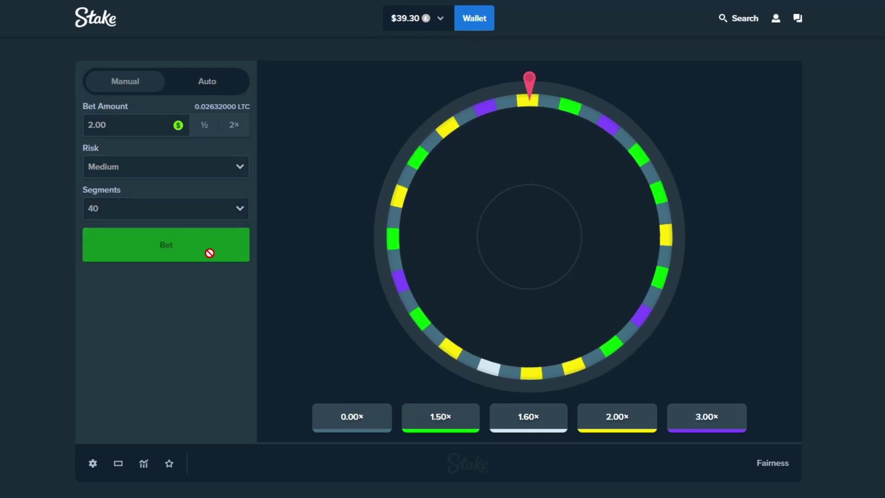
pyautogui.click(210, 255)
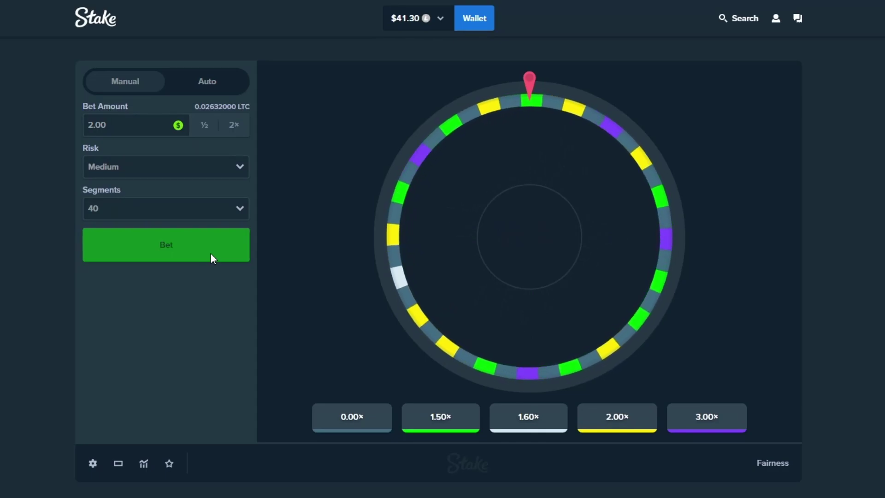
pyautogui.click(210, 254)
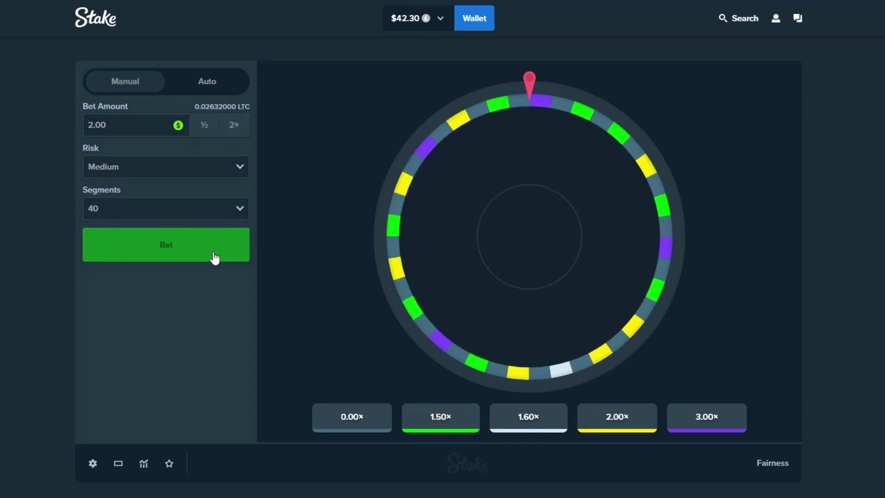
pyautogui.click(214, 257)
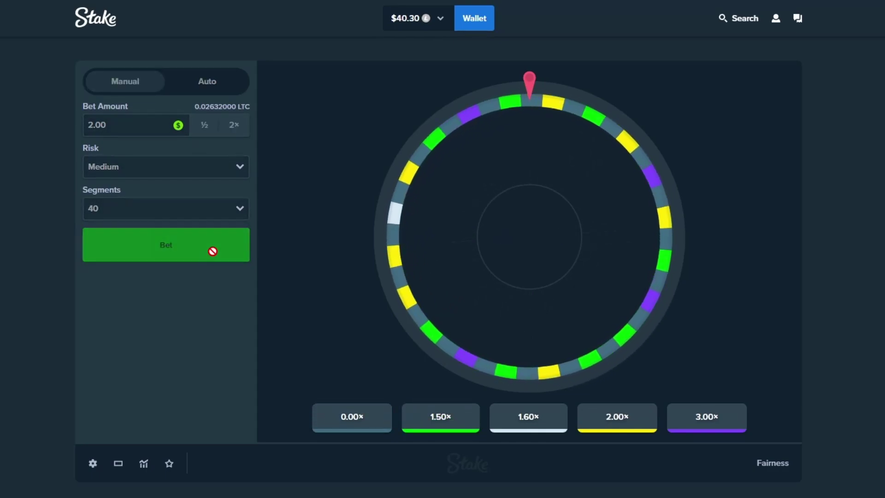
pyautogui.click(214, 258)
pyautogui.click(214, 258)
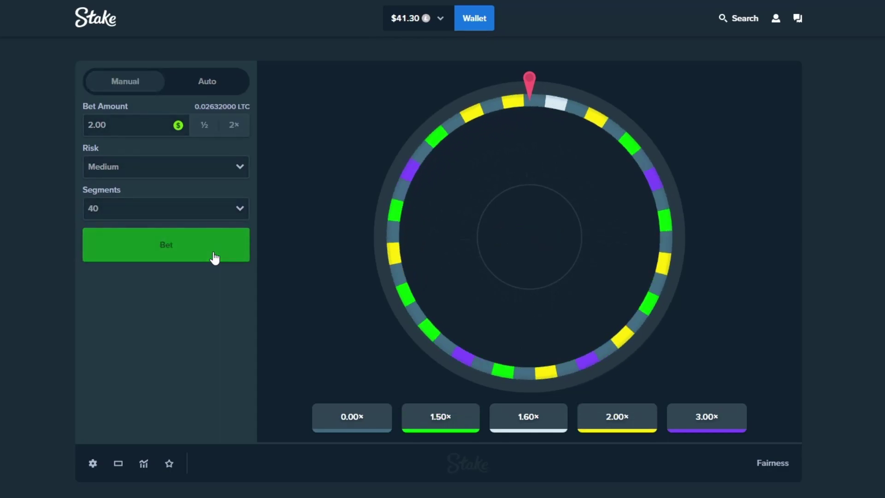
pyautogui.click(214, 258)
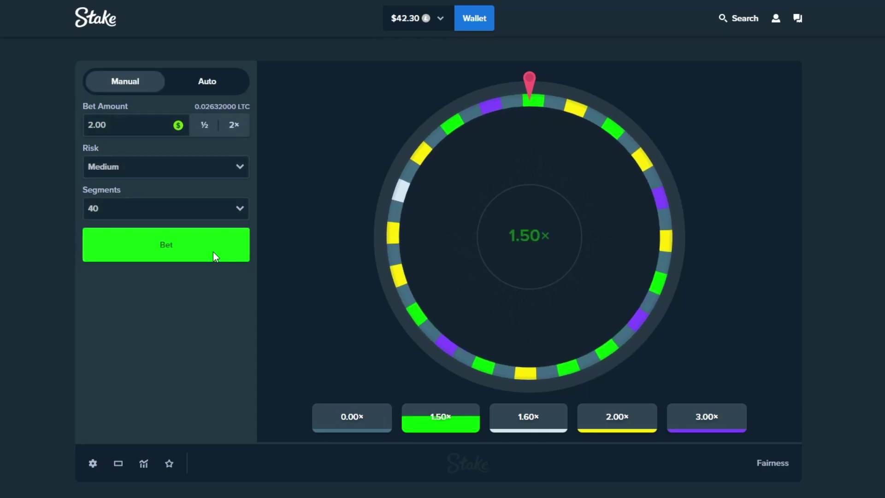
# Switch to High risk on a 50-segment wheel and play four zero-stake spins.
pyautogui.click(147, 167)
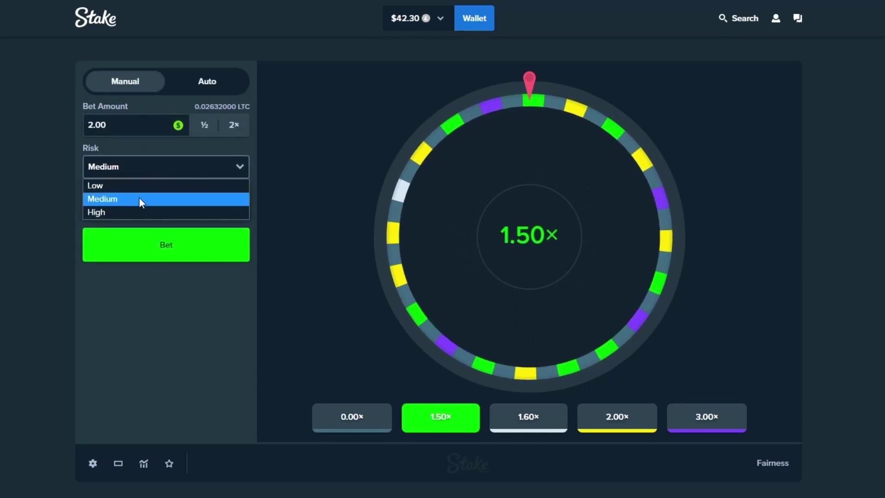
pyautogui.click(127, 211)
pyautogui.click(166, 207)
pyautogui.click(103, 280)
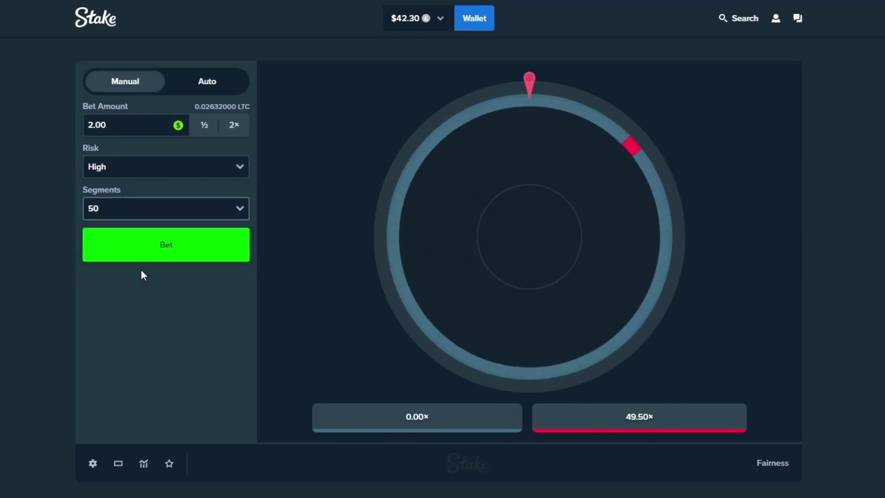
pyautogui.click(136, 242)
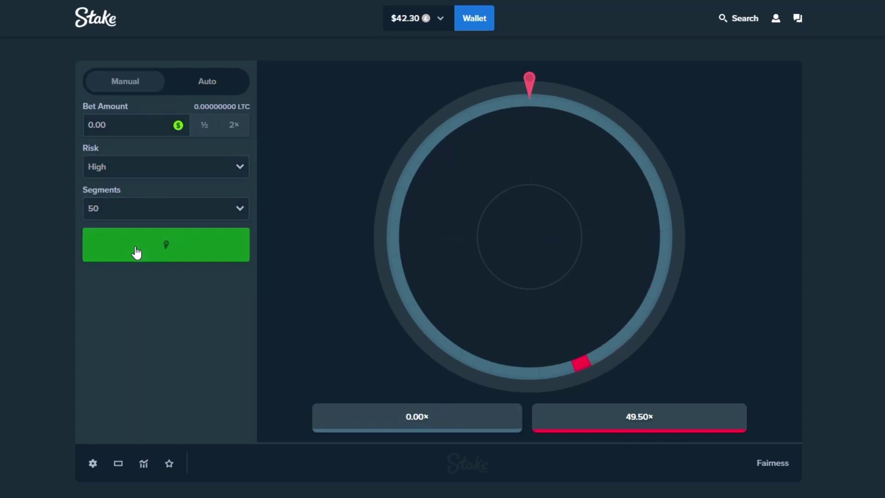
pyautogui.click(157, 259)
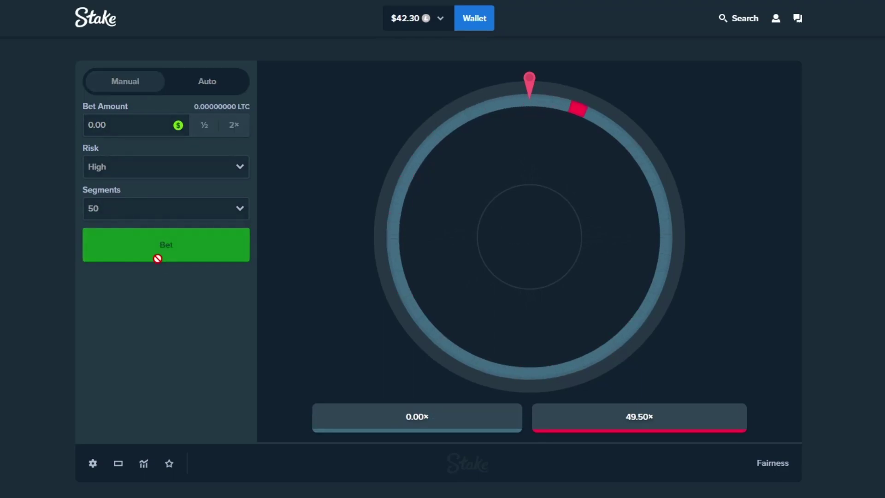
pyautogui.click(158, 256)
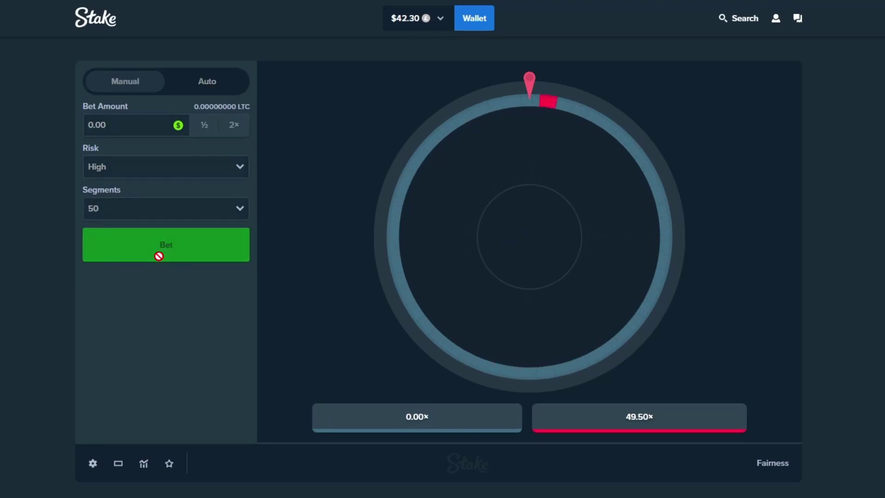
pyautogui.click(161, 260)
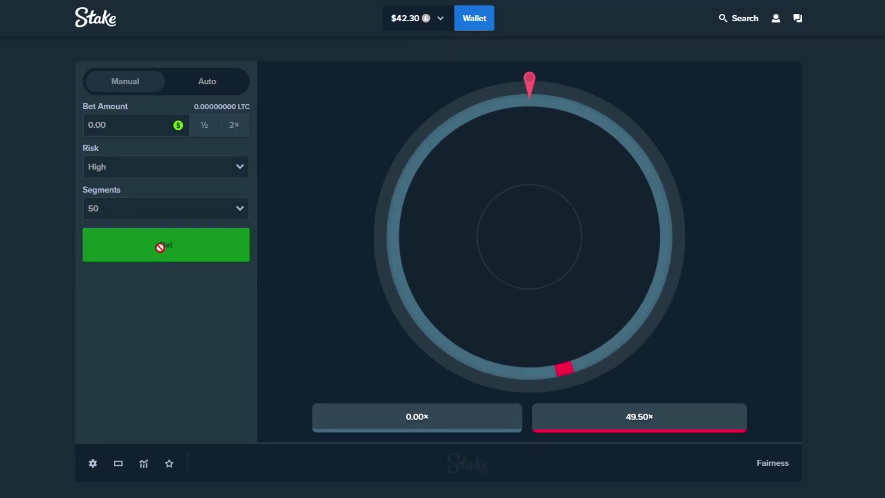
# Lose two $1.00 High-risk bets, dropping to $39.30, then set risk back to Medium.
pyautogui.doubleClick(128, 124)
pyautogui.write('1')
pyautogui.click(156, 249)
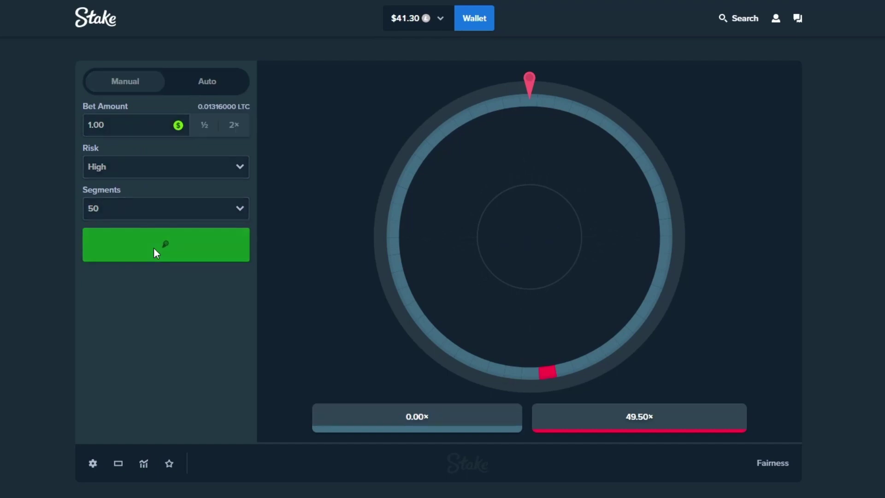
pyautogui.click(164, 246)
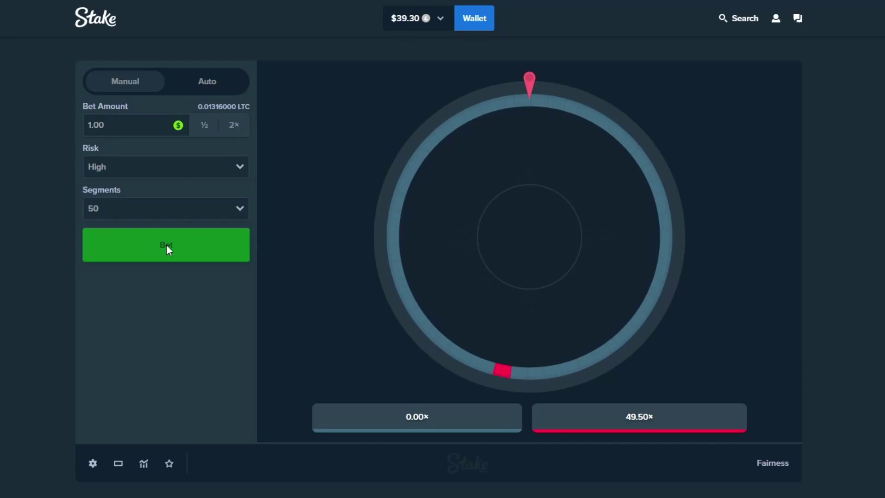
pyautogui.click(166, 166)
# Return to 40 segments and lose four $5.00 bets, dropping the balance to $19.30.
pyautogui.click(135, 199)
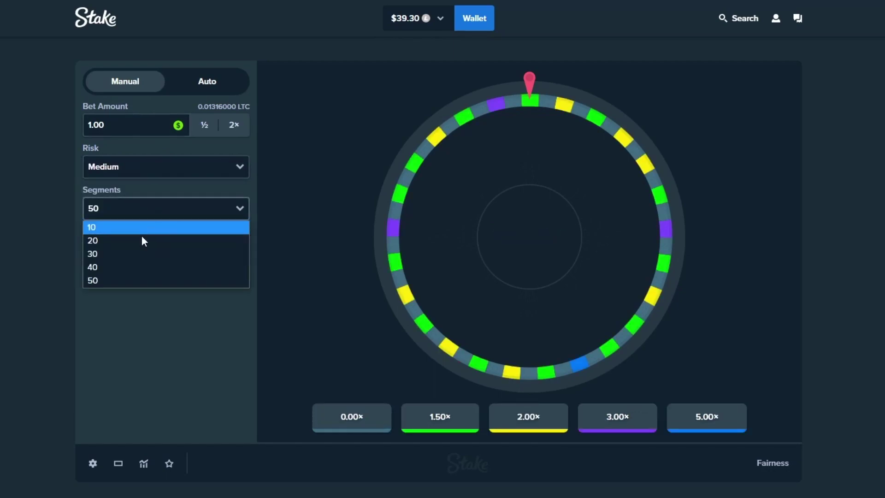
pyautogui.click(131, 267)
pyautogui.doubleClick(125, 124)
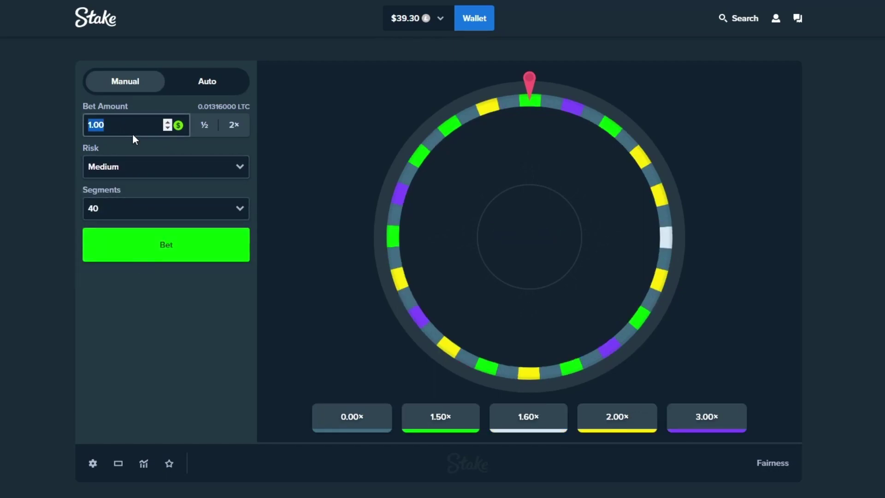
pyautogui.write('5')
pyautogui.click(199, 251)
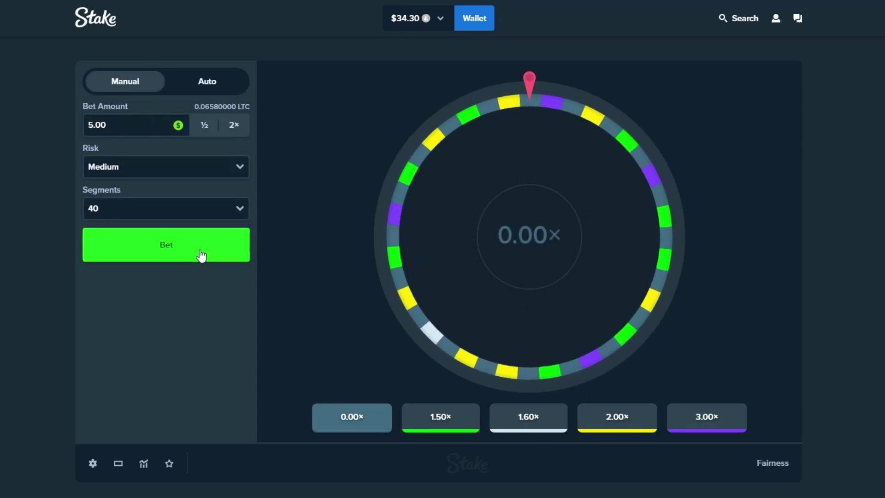
pyautogui.click(201, 255)
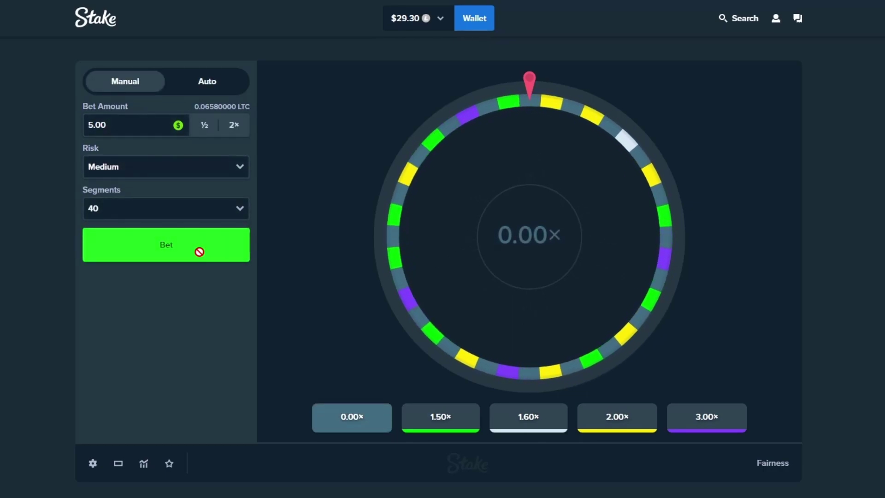
pyautogui.click(202, 257)
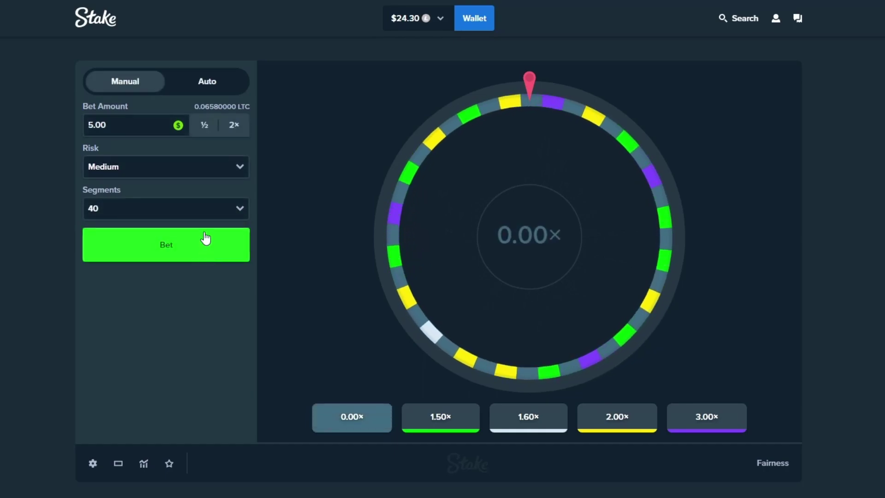
pyautogui.click(171, 247)
pyautogui.write('19.3')
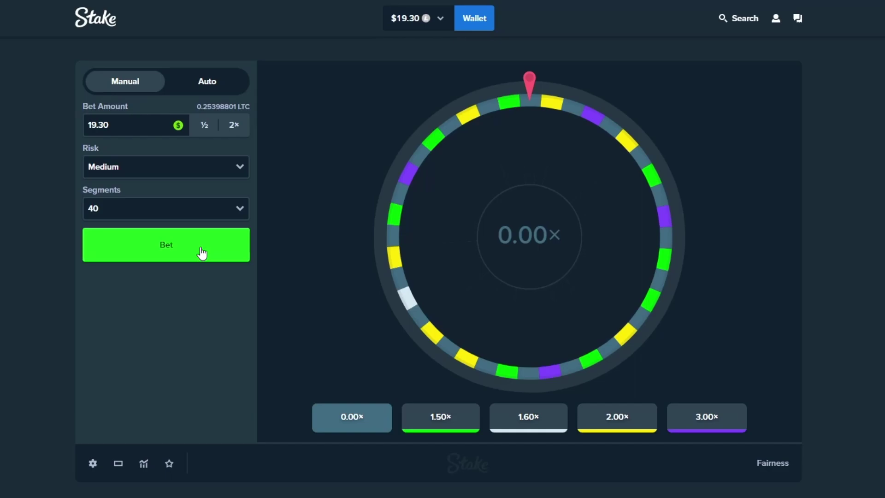
# Bet the full $19.30 on the Medium-risk 40-segment wheel; it lands 0.00×.
pyautogui.click(202, 252)
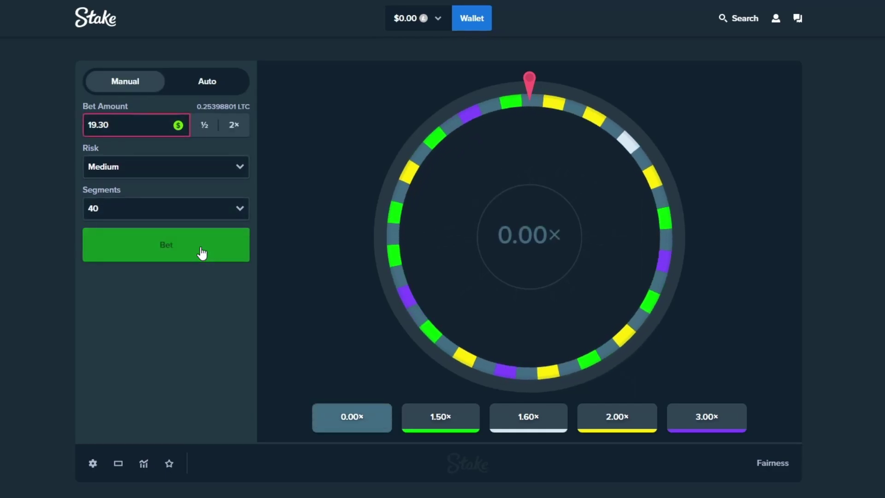